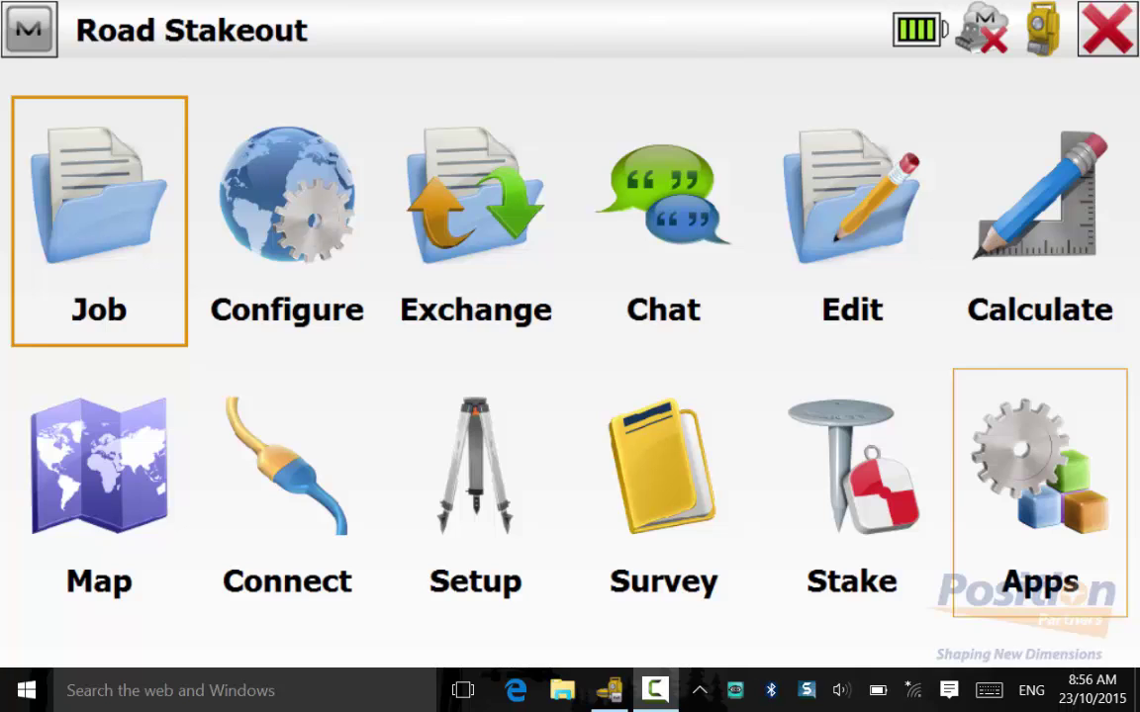
Step: Open real-time road staking and select the road named ROAD as the design to stake
left_click(851, 494)
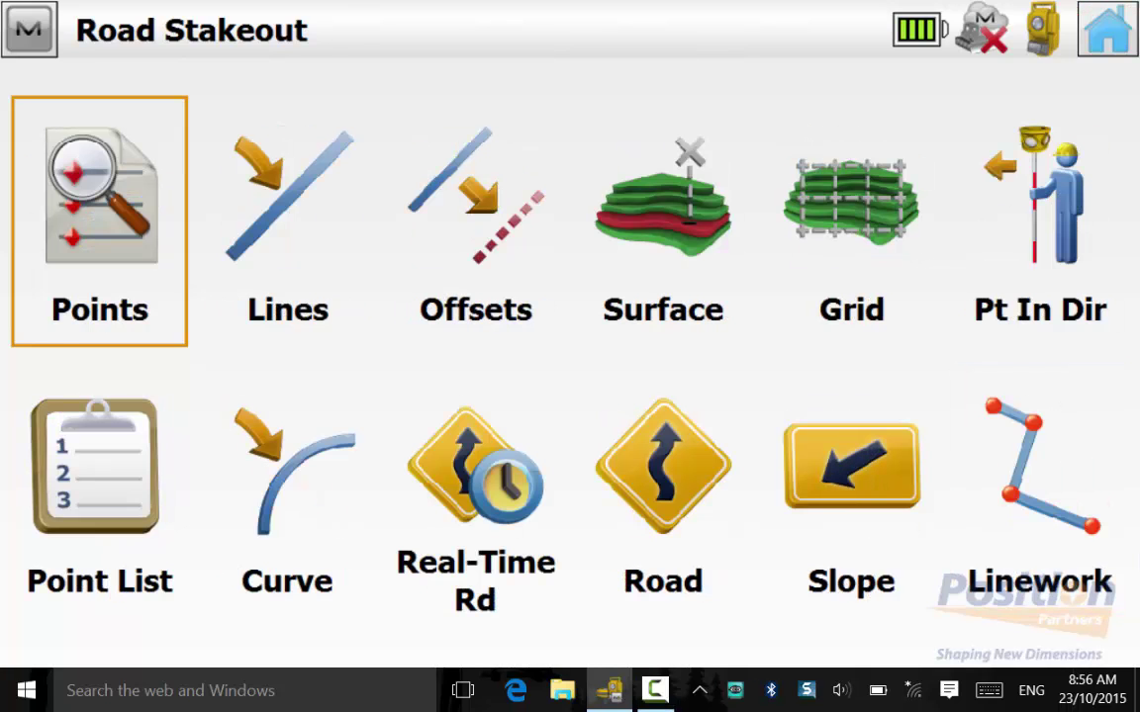
left_click(475, 495)
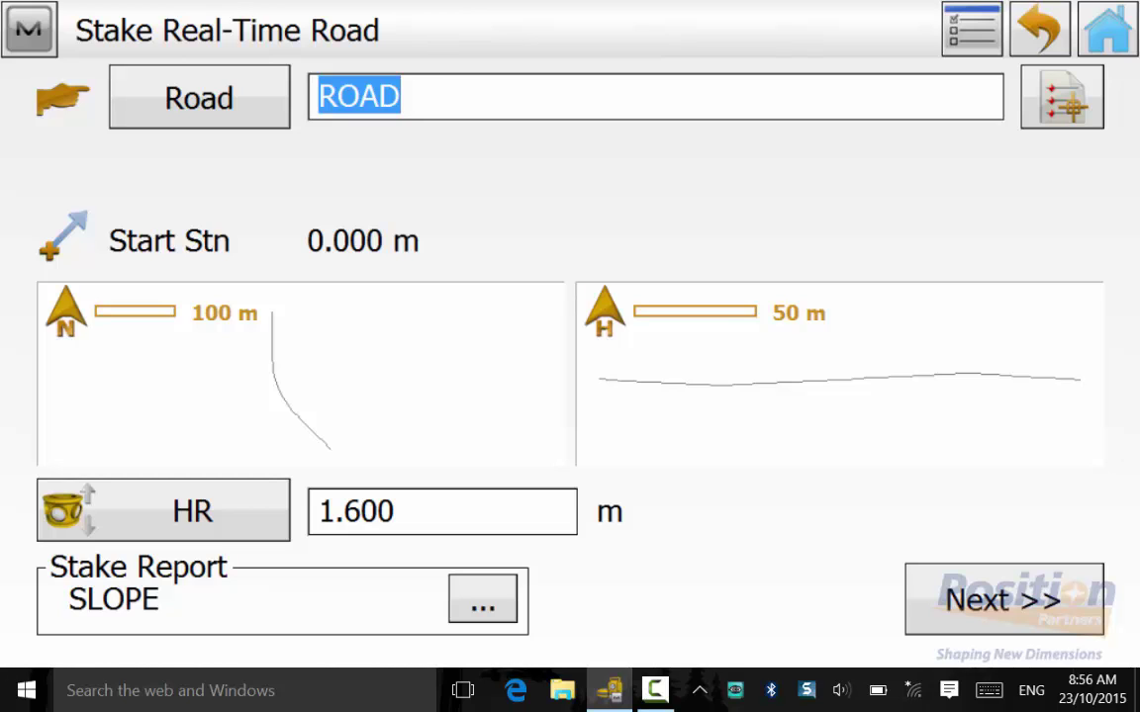
left_click(199, 97)
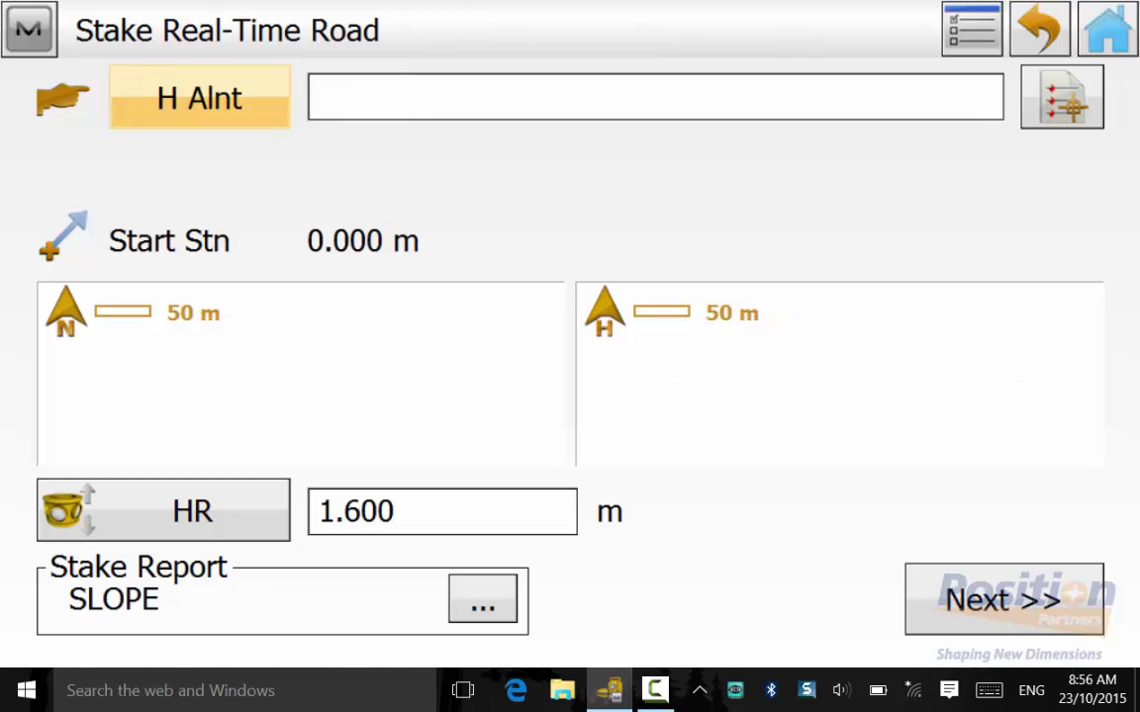
left_click(149, 98)
left_click(149, 98)
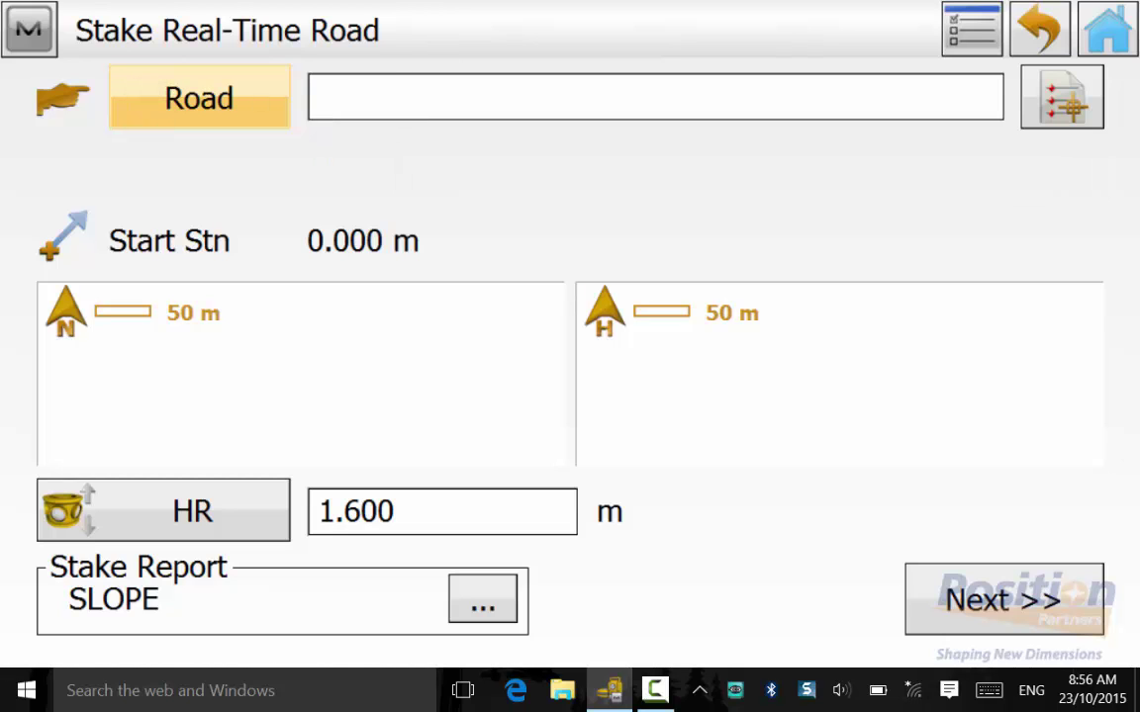
left_click(199, 98)
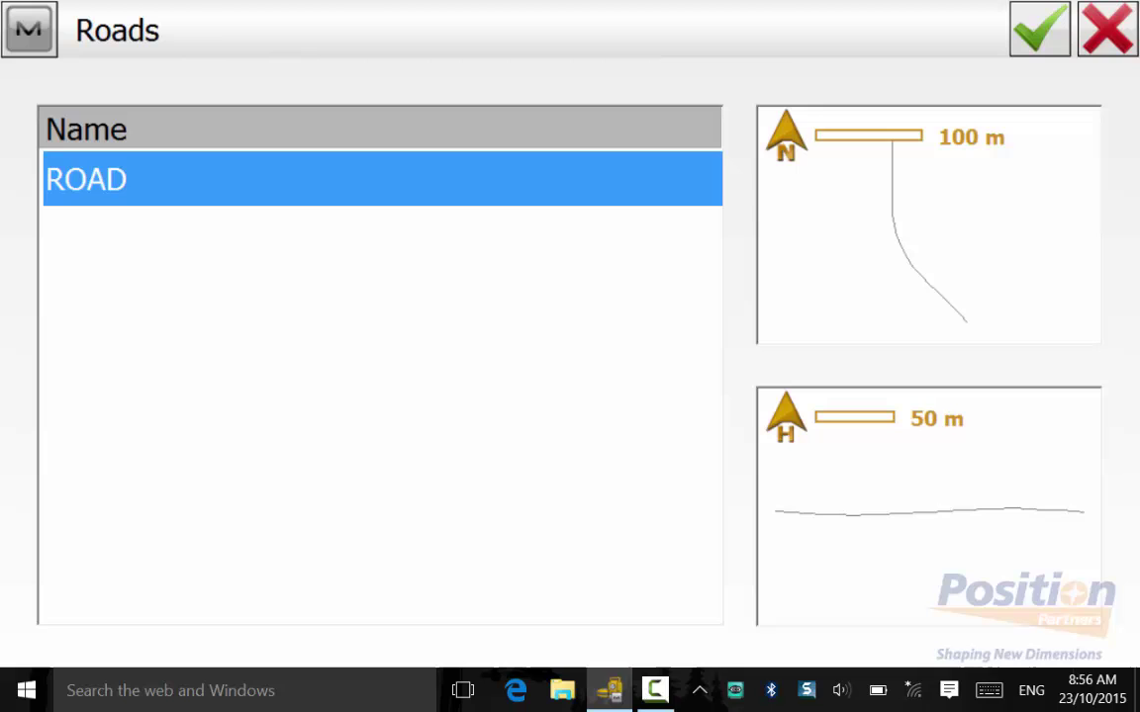
left_click(1036, 31)
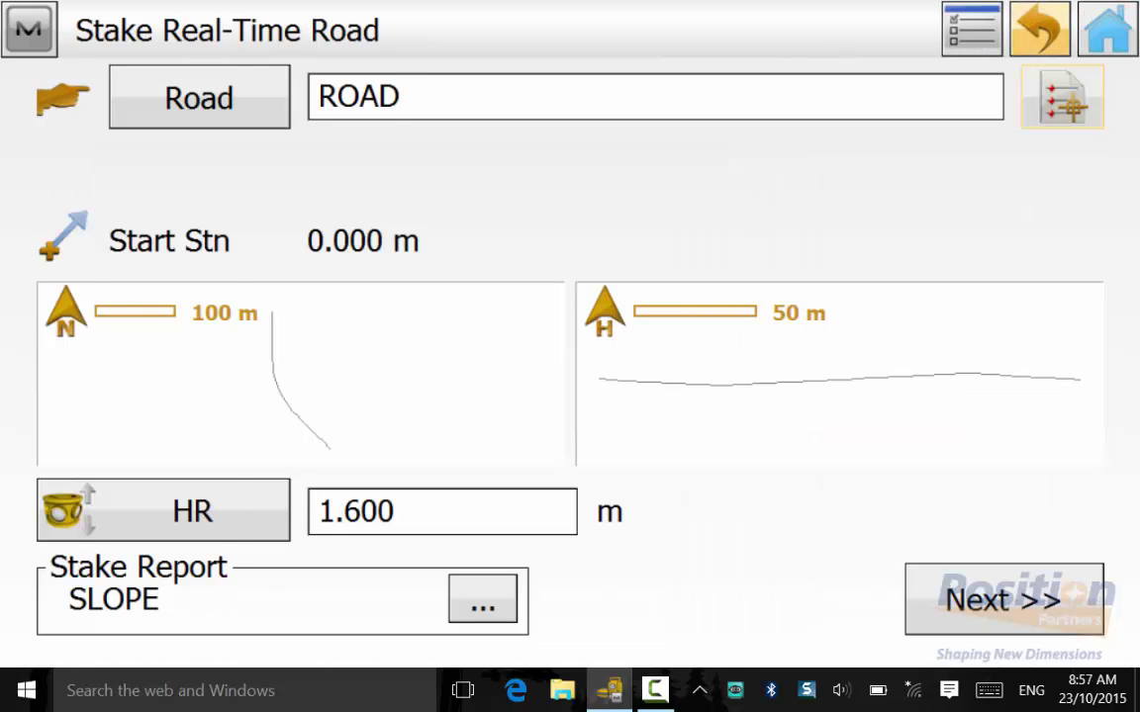
Step: Confirm linework 258 as the reference centerline for the road stakeout
left_click(29, 29)
left_click(116, 159)
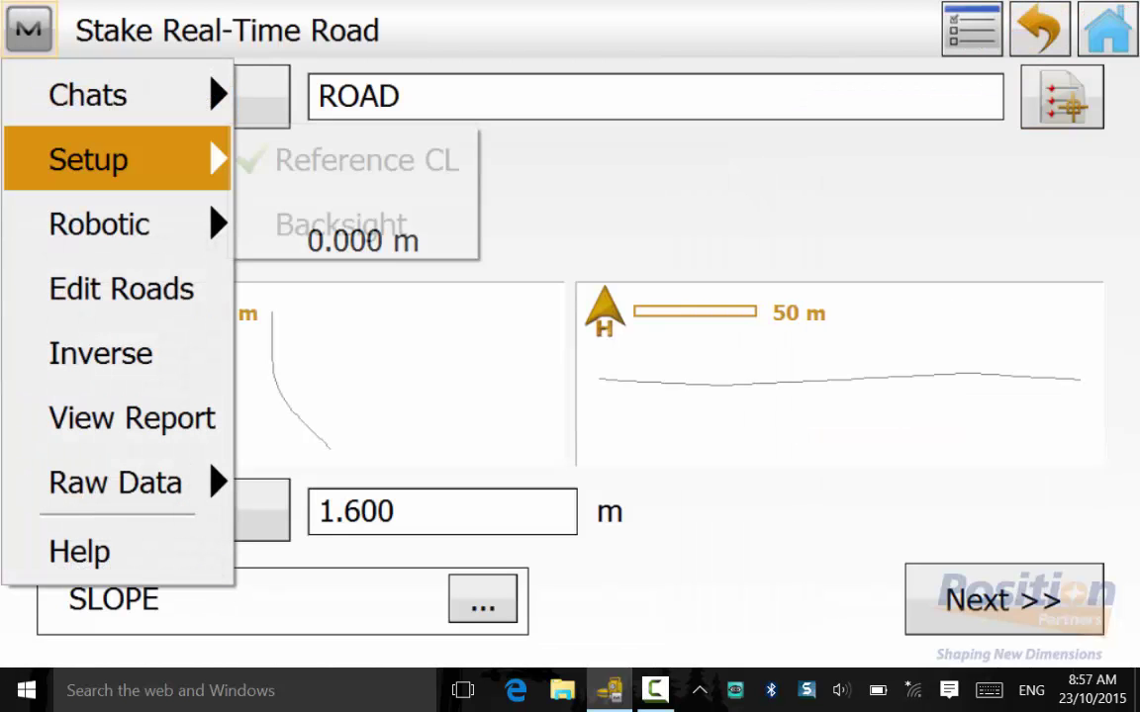
left_click(366, 159)
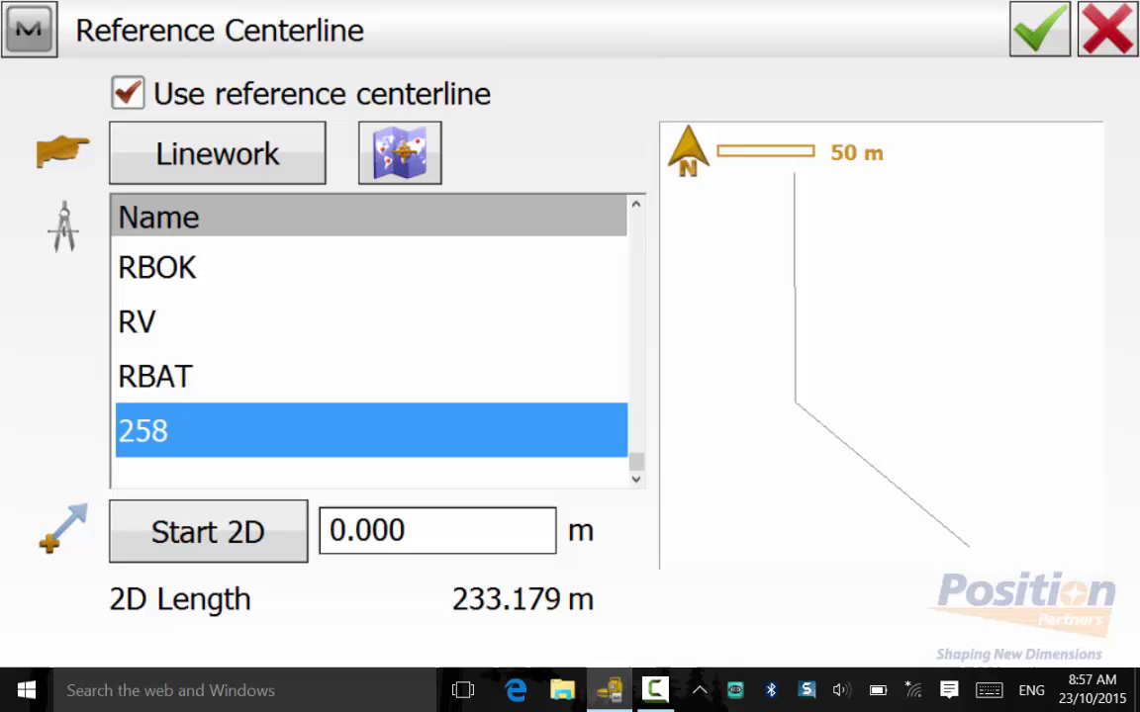
left_click(1038, 29)
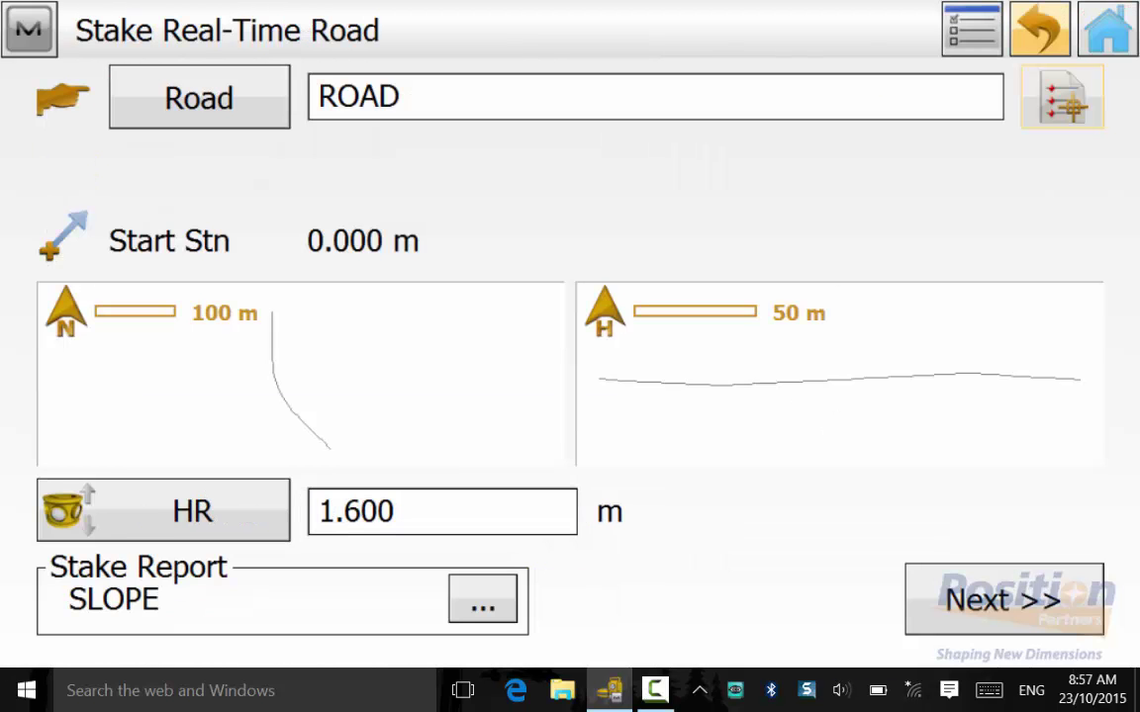
Step: Review the columns of the SLOPE stake report, including the reference centerline chainage and offset, and return to the road setup
left_click(482, 598)
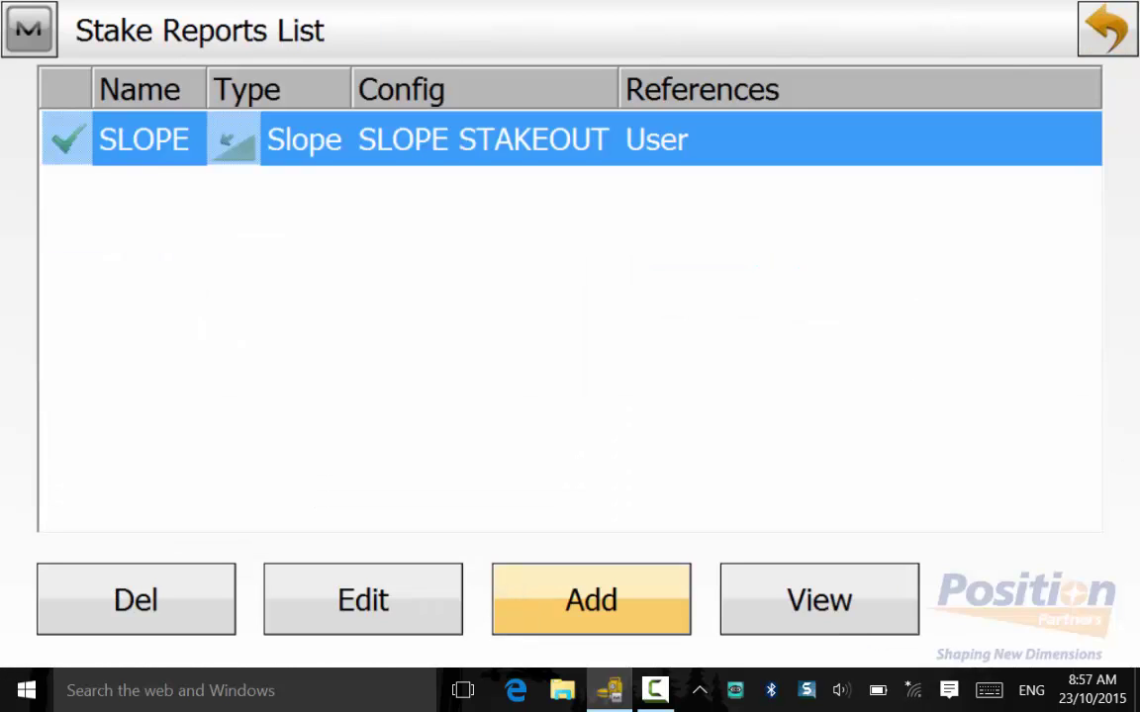
left_click(1107, 29)
left_click(818, 600)
left_click_drag(130, 623, 1007, 623)
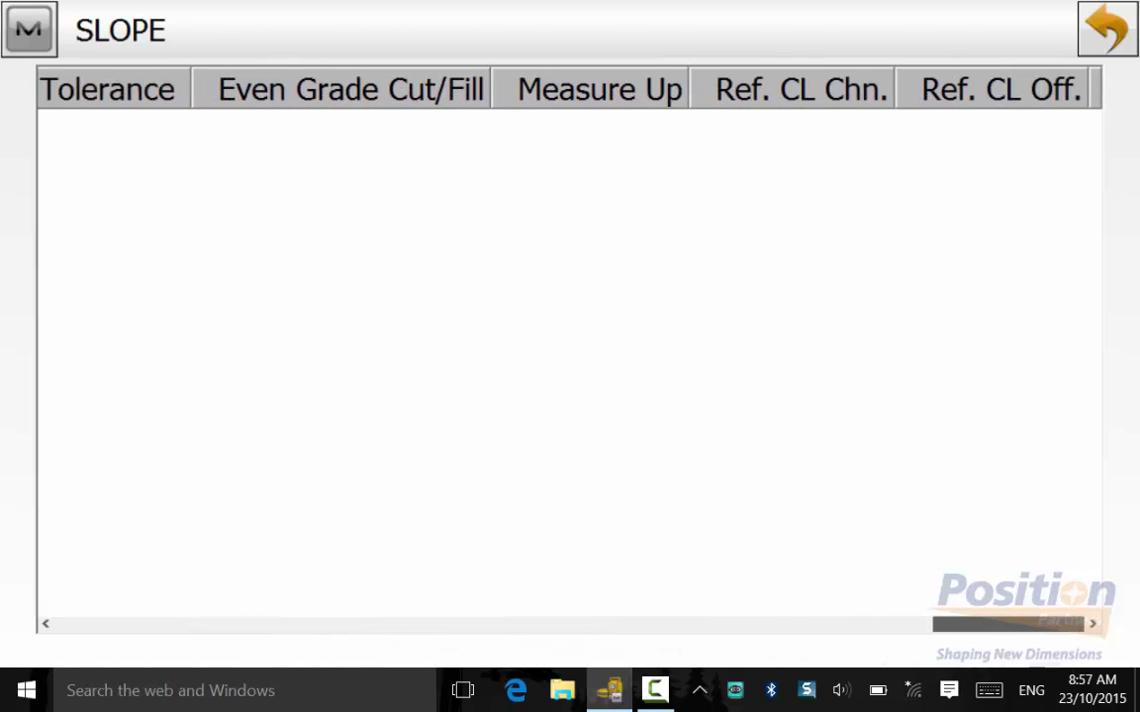
left_click(1108, 29)
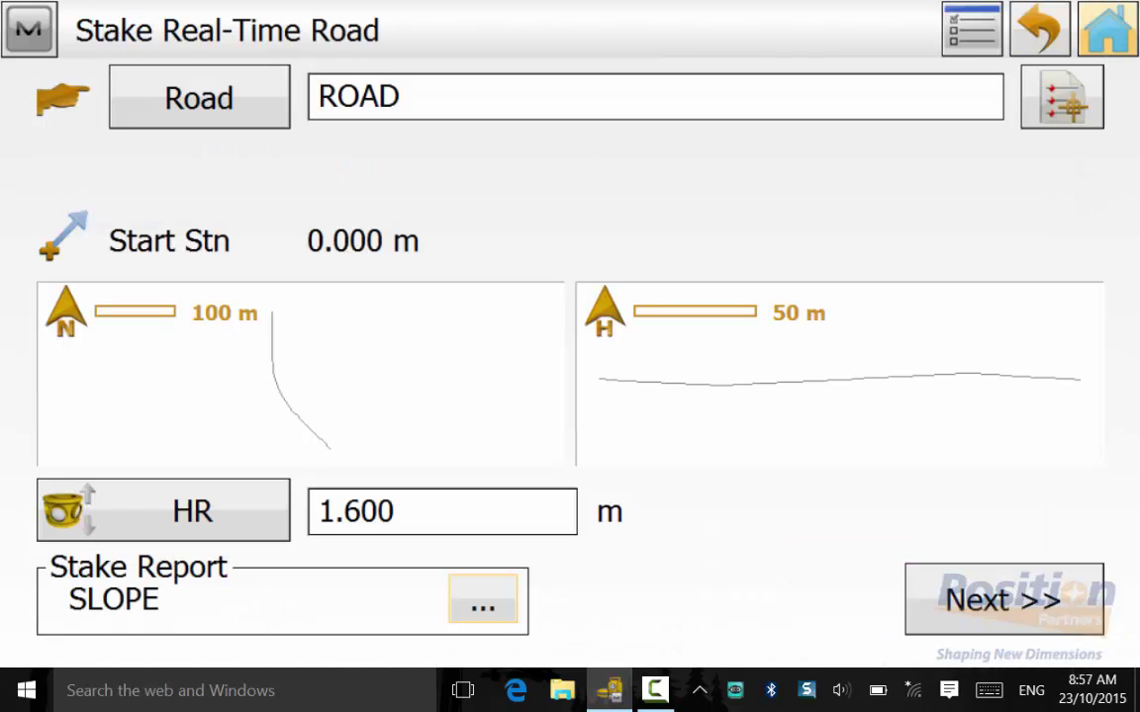
Step: Use entered slopes instead of the template slopes, set both cut and fill to 3, and start staking the road
left_click(1004, 600)
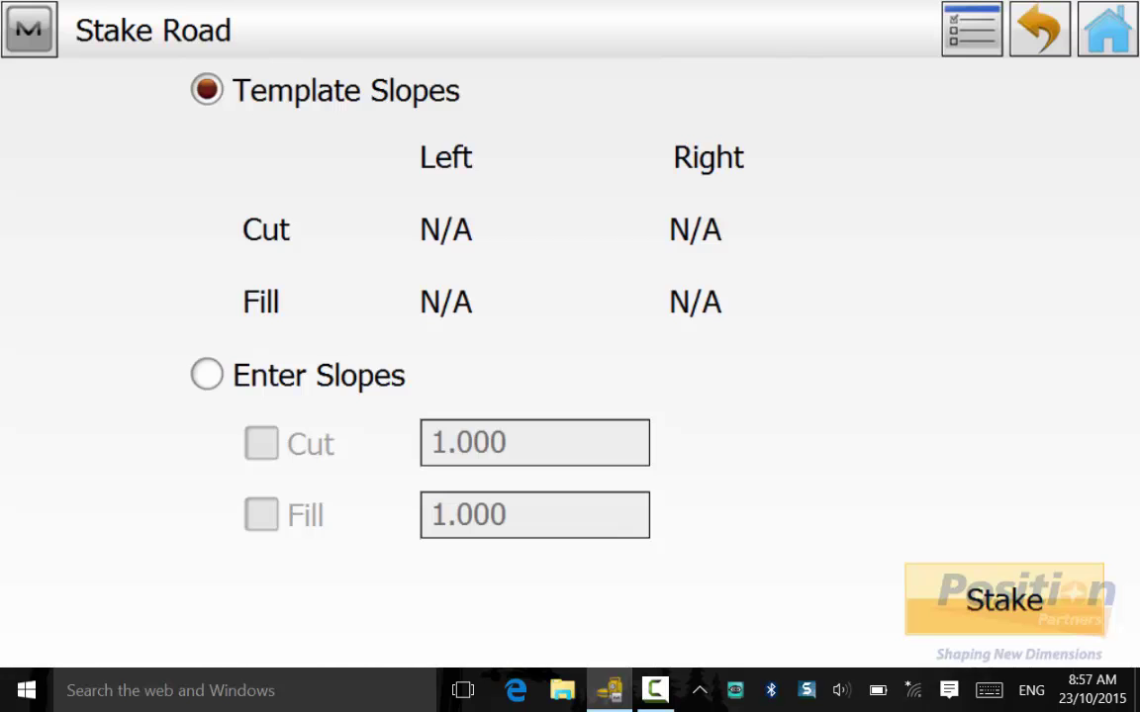
left_click(297, 375)
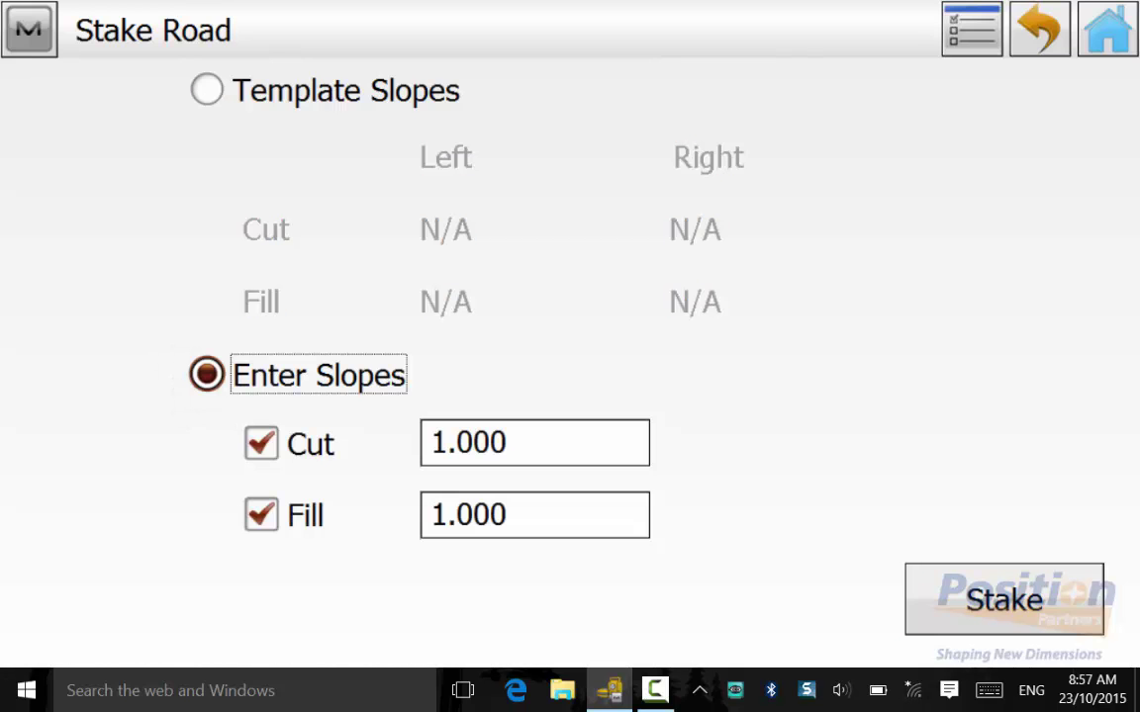
left_click(567, 453)
left_click(310, 285)
left_click(1036, 29)
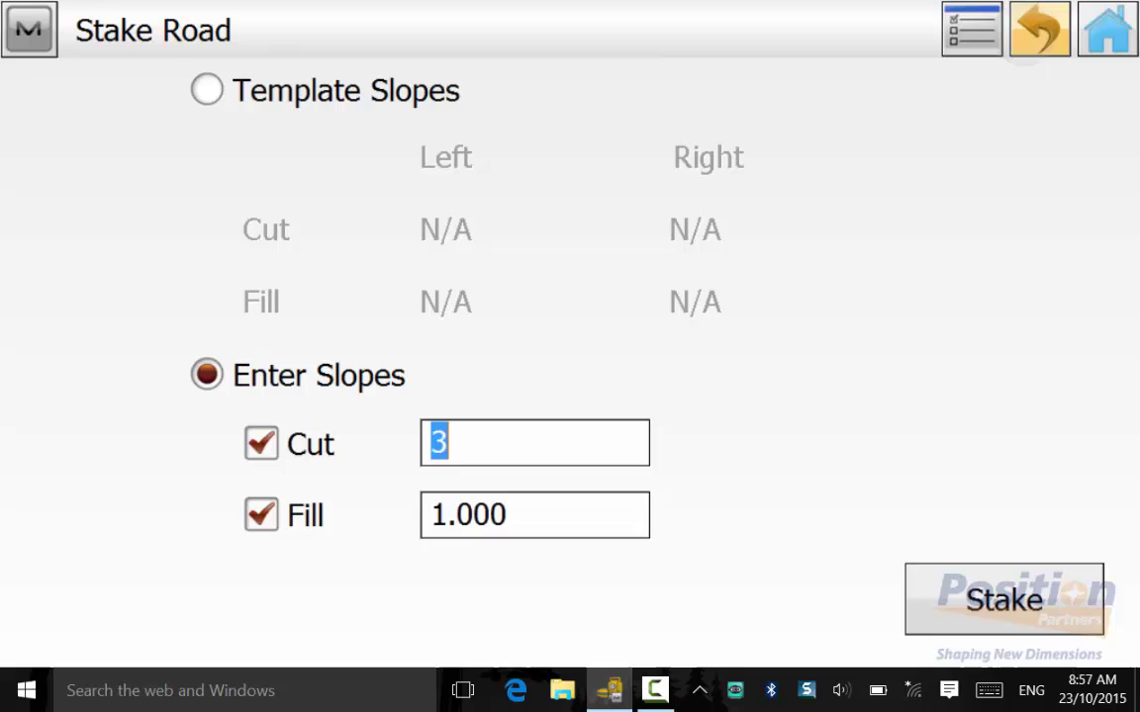
left_click(534, 515)
left_click(311, 280)
left_click(1040, 31)
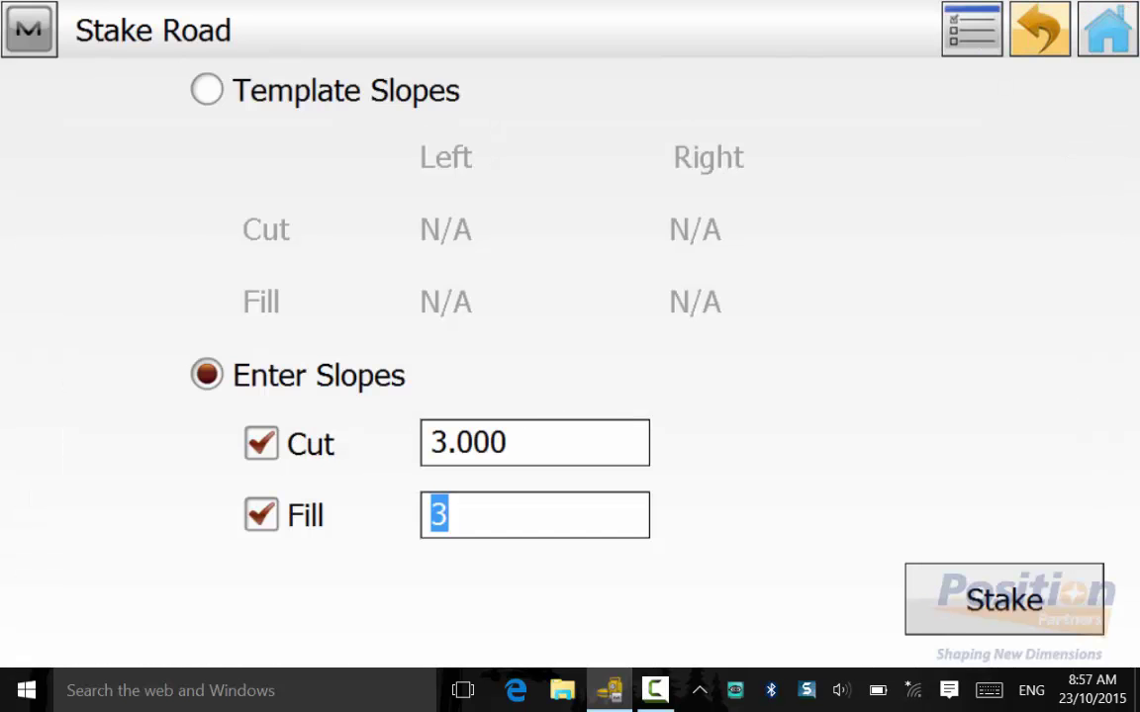
left_click(1005, 599)
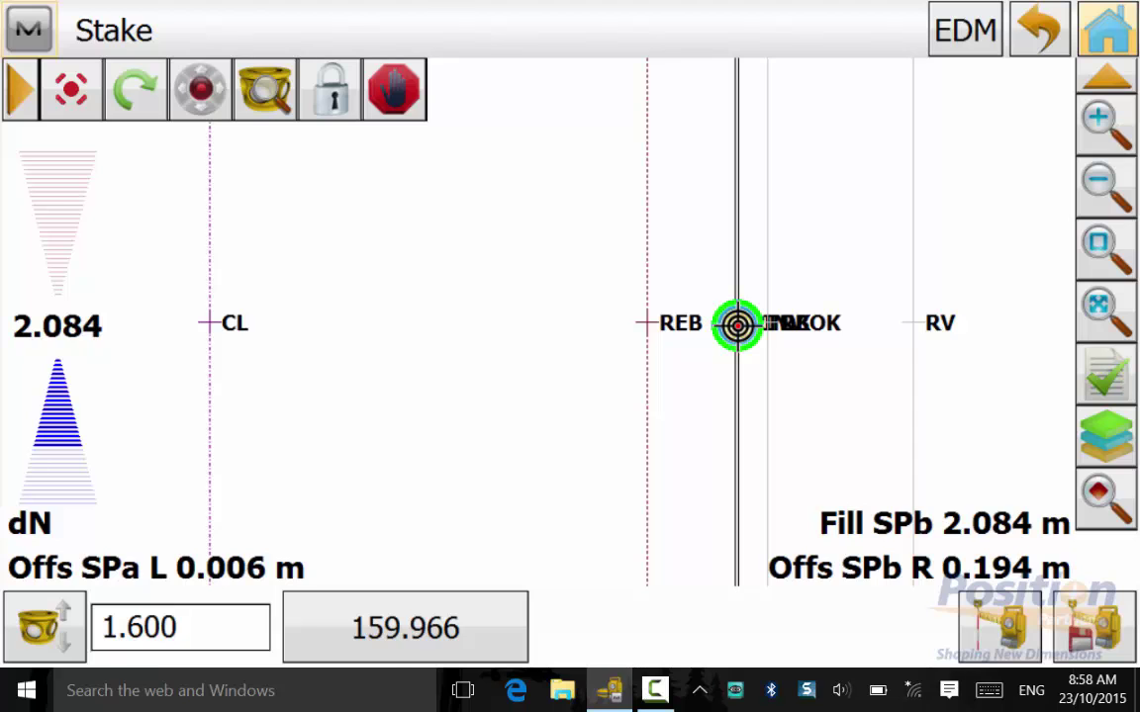
Step: Set the centerline point s_CLCL as the stakeout reference on the cross-section
left_click(29, 30)
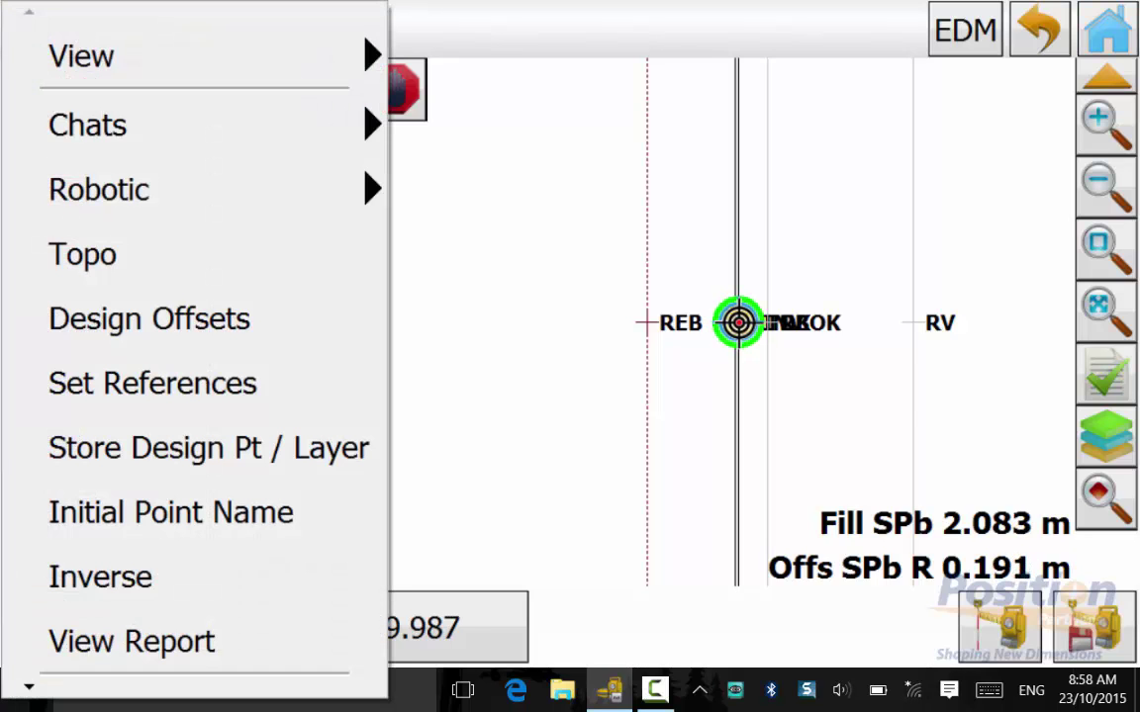
left_click(153, 383)
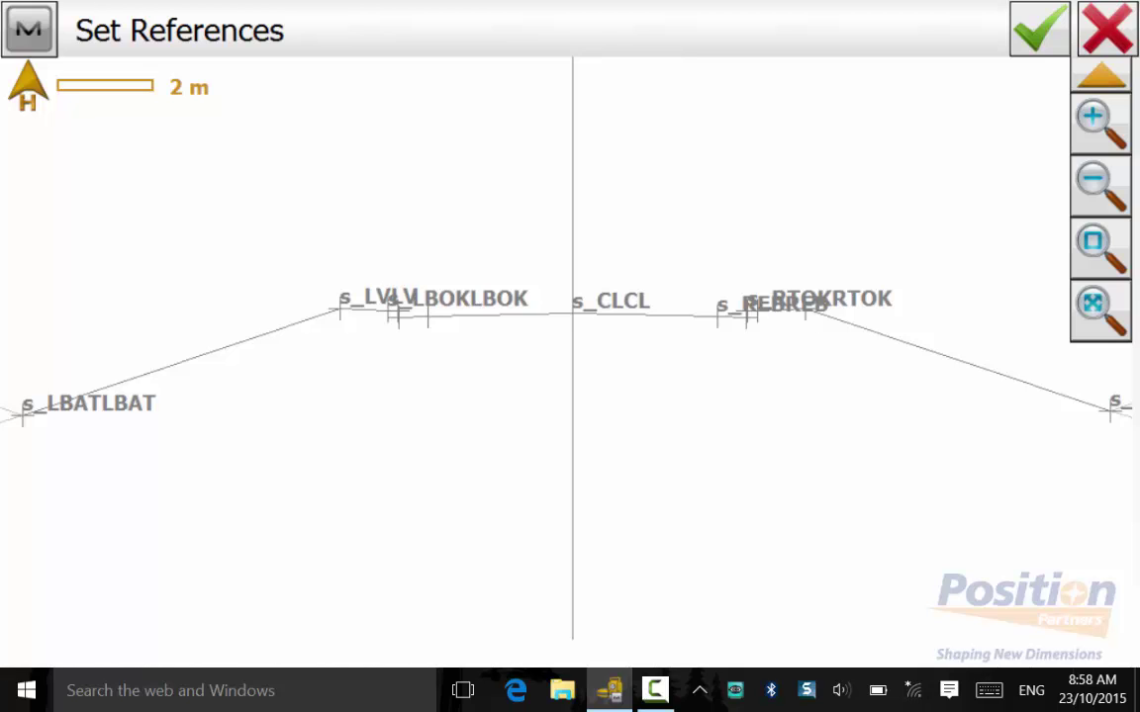
left_click(574, 313)
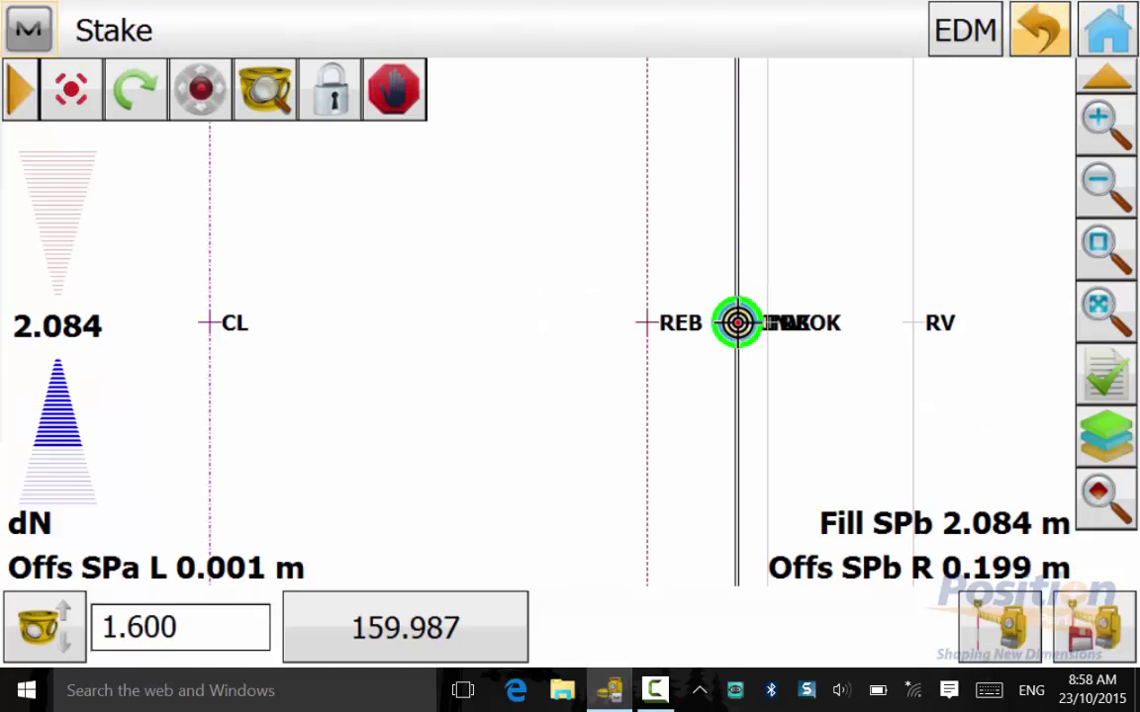
Step: Open the stakeout help and read the Store Point topics from Stake through Design
left_click(28, 28)
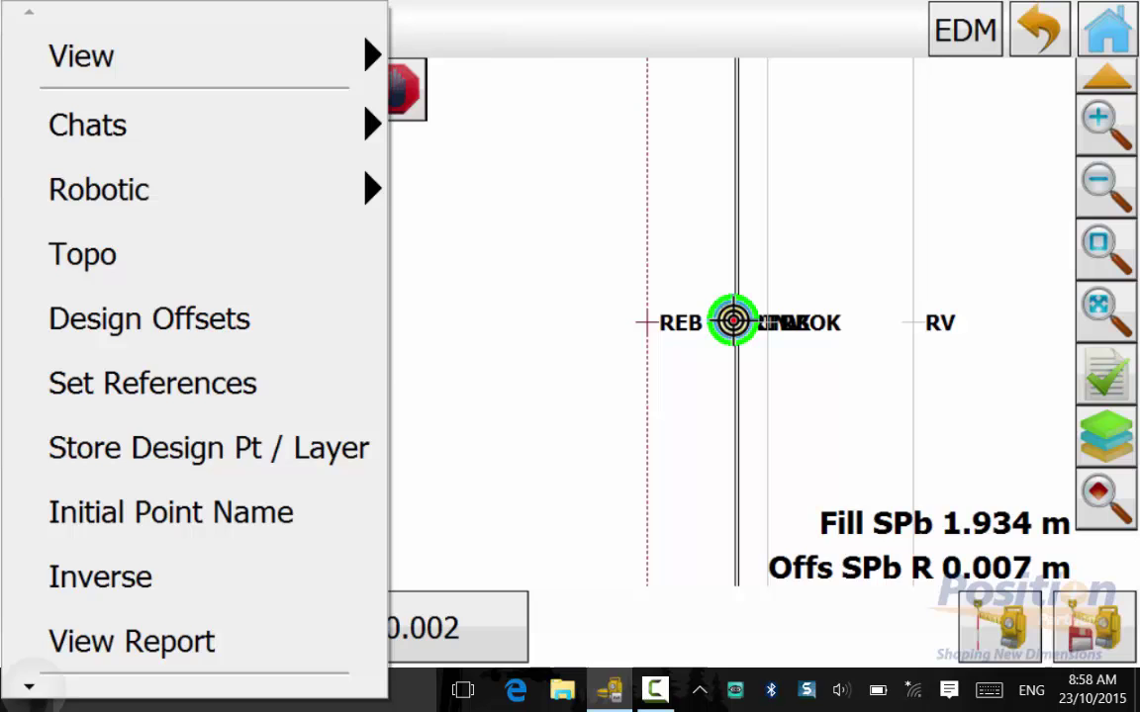
left_click(30, 687)
left_click(79, 644)
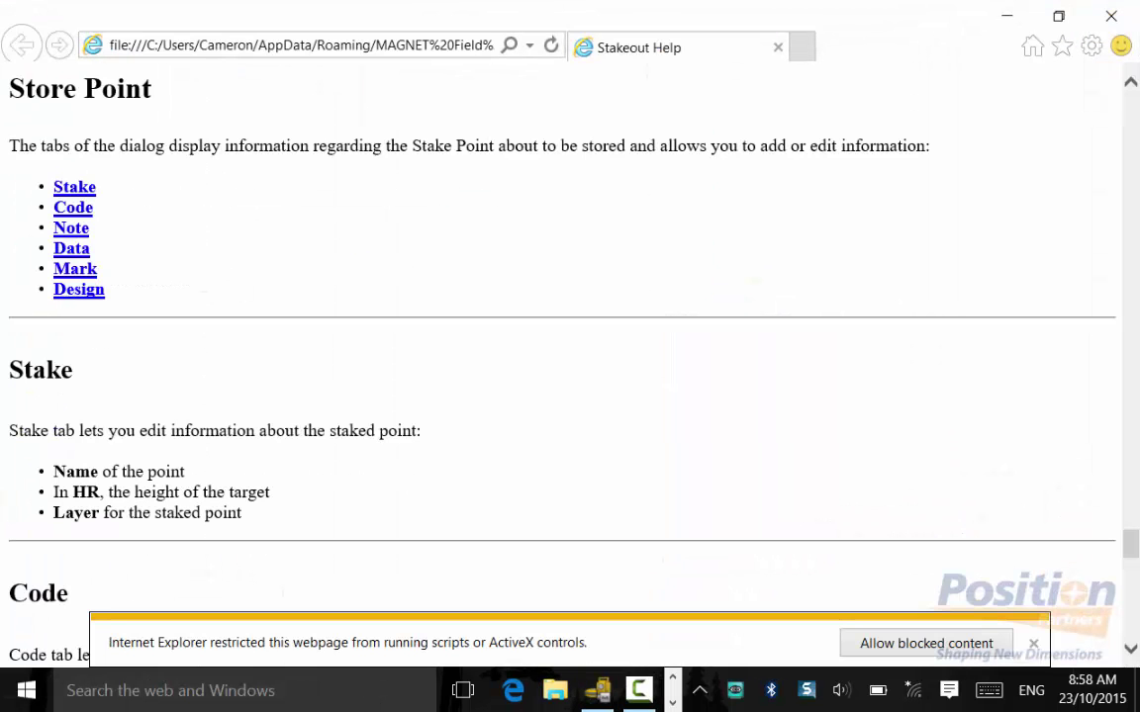
scroll(569, 366, "down", 4)
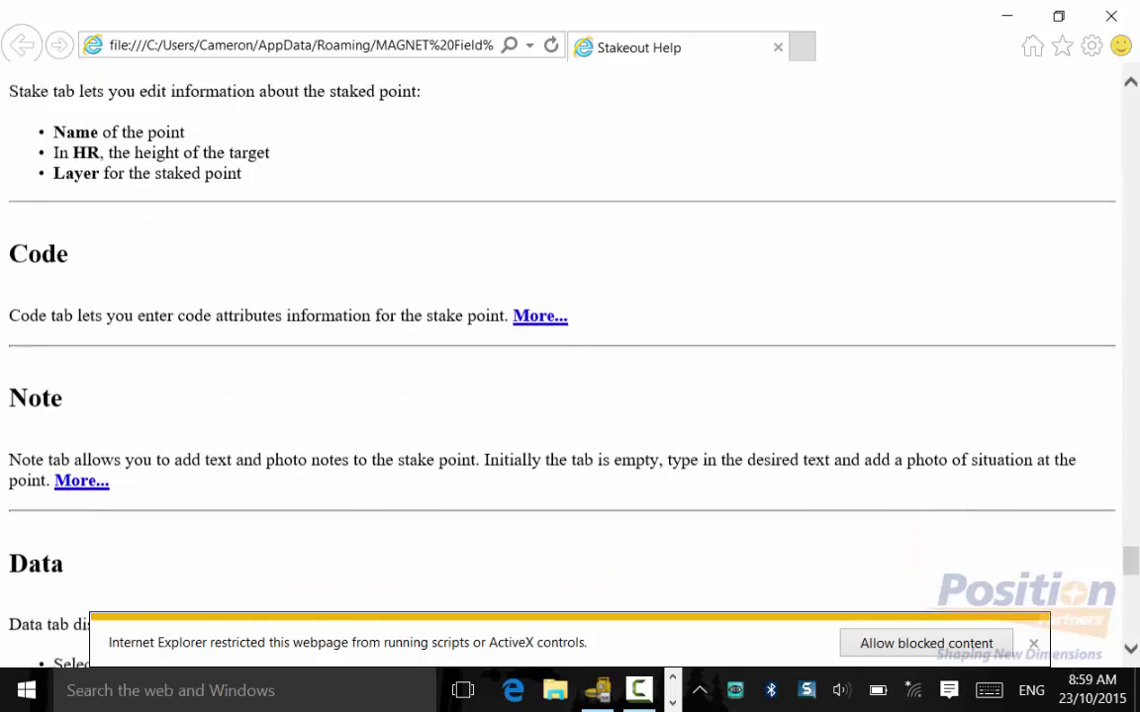
scroll(570, 366, "down", 9)
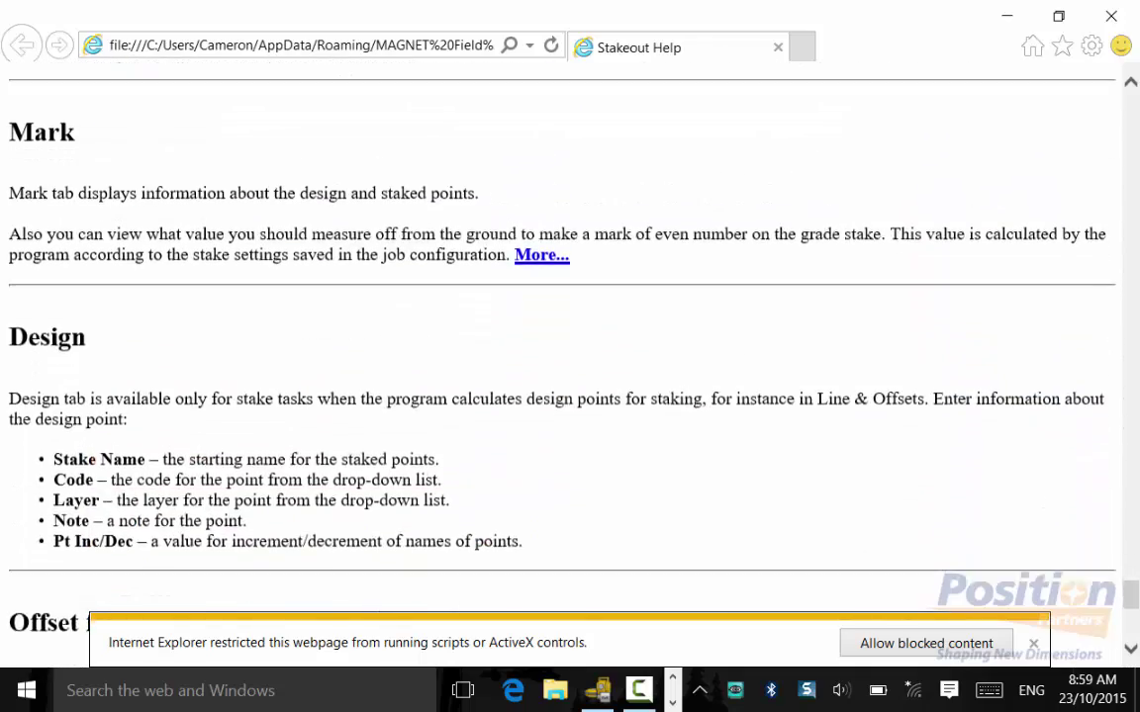
scroll(570, 366, "down", 2)
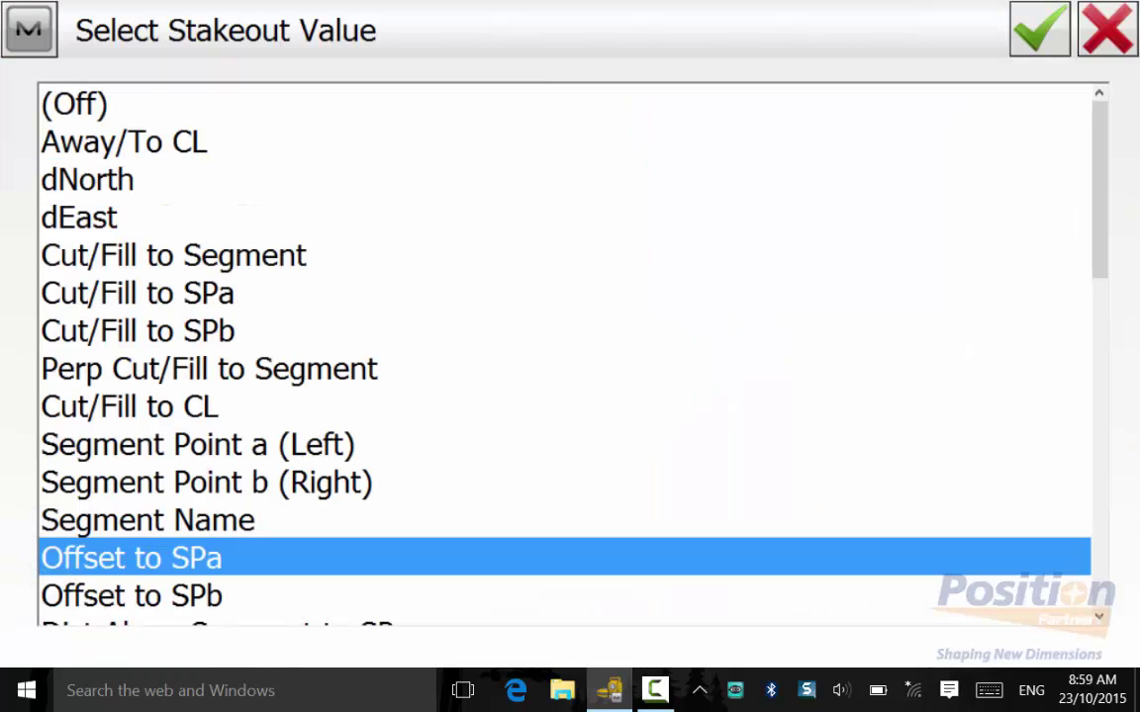
Step: Choose Offs to s_CLCL as the displayed stakeout value in place of Offset to SPa
scroll(564, 353, "down", 5)
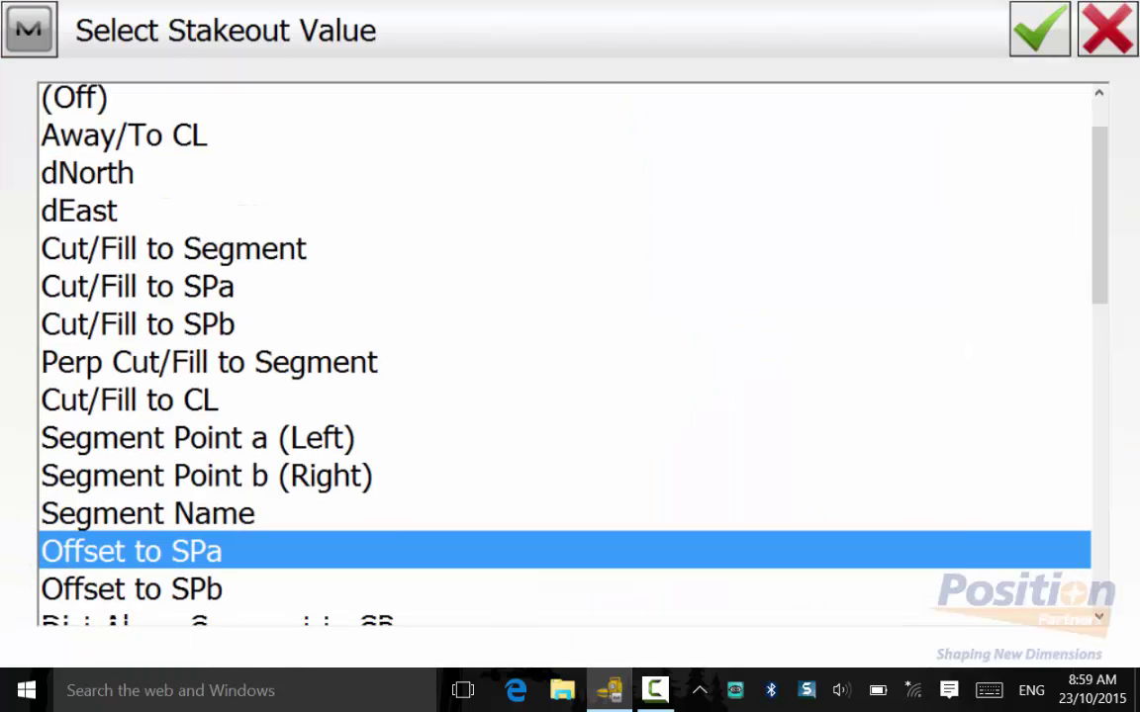
scroll(564, 351, "down", 4)
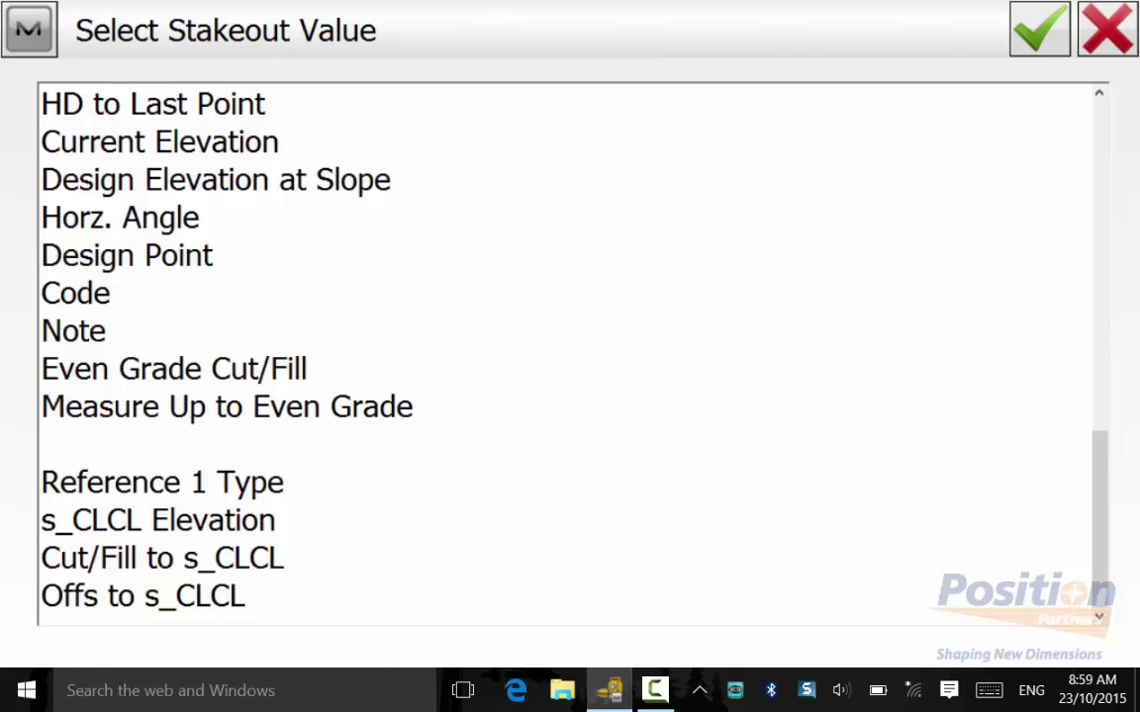
left_click(91, 599)
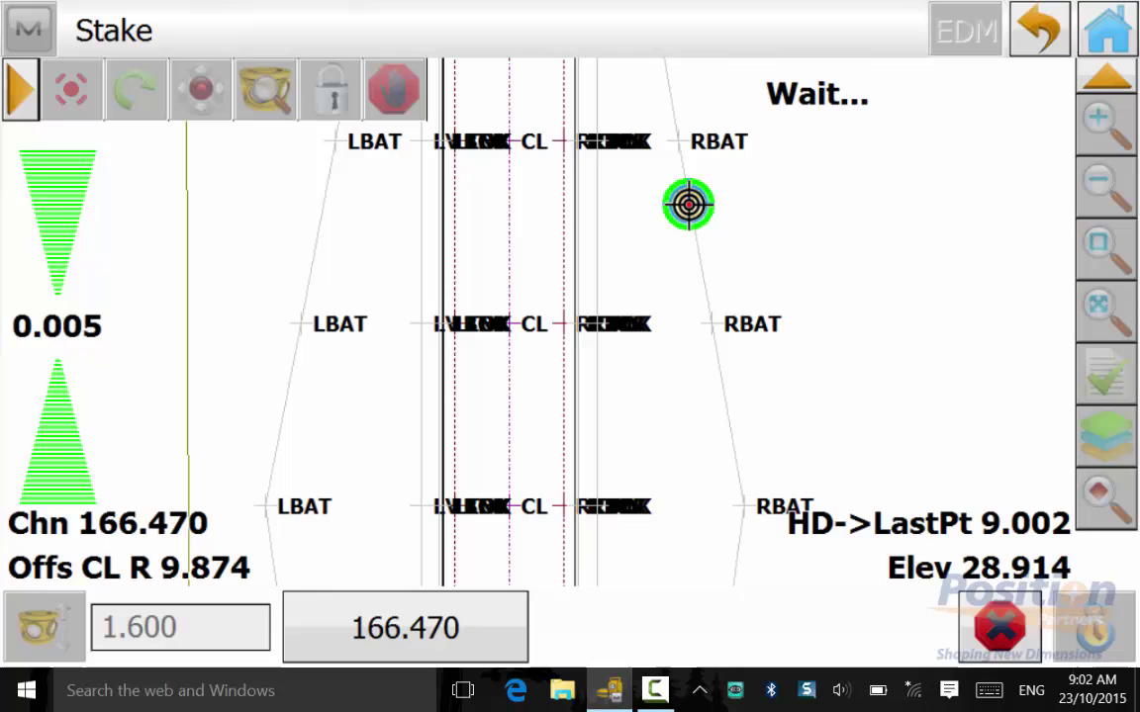
Step: Measure the staked point, confirm s_CLCL as its reference, check the stake marking information, and store it as 3006_stk
key("Return")
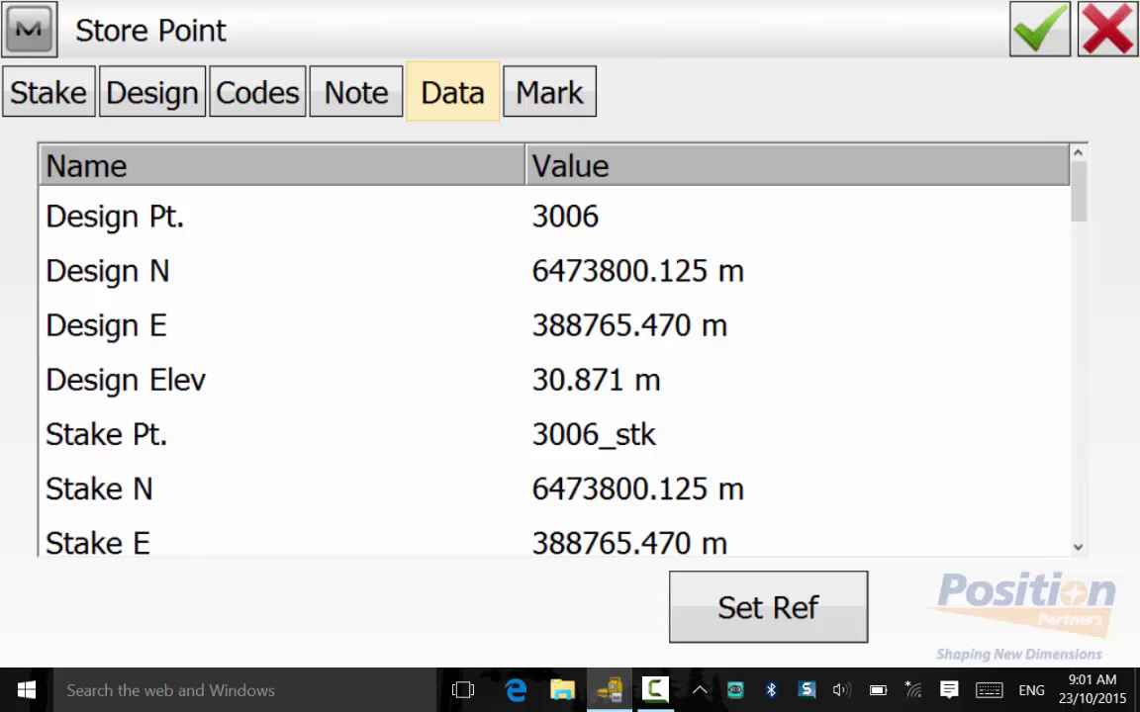
left_click(768, 608)
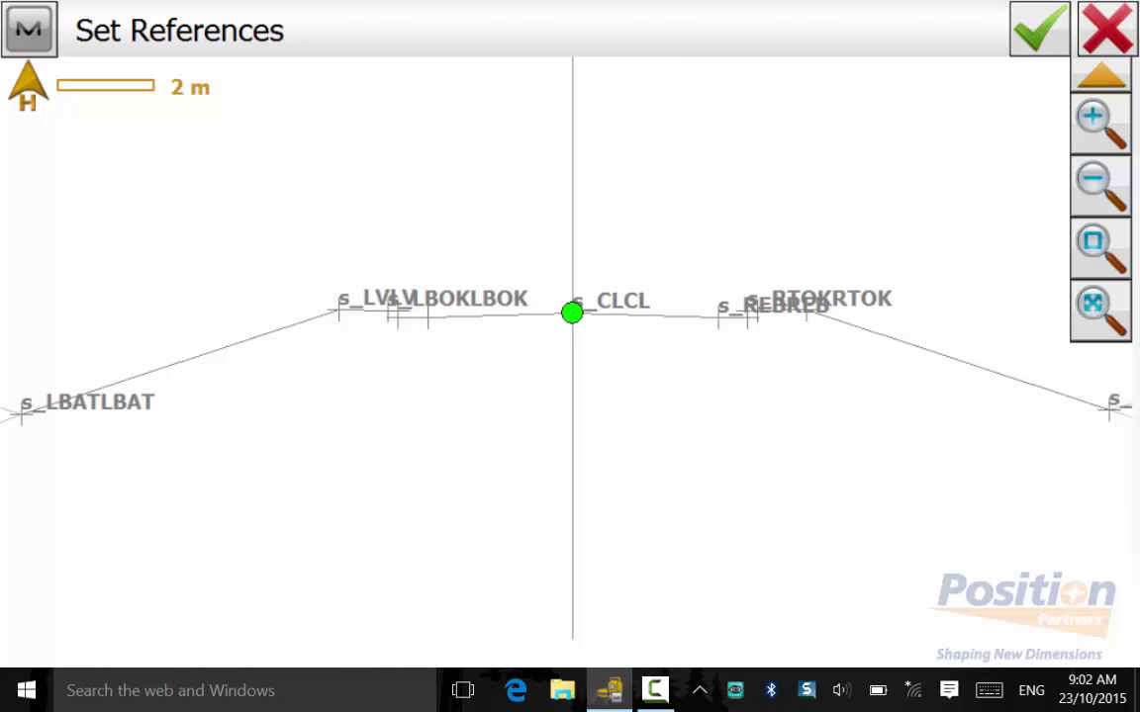
left_click(1039, 29)
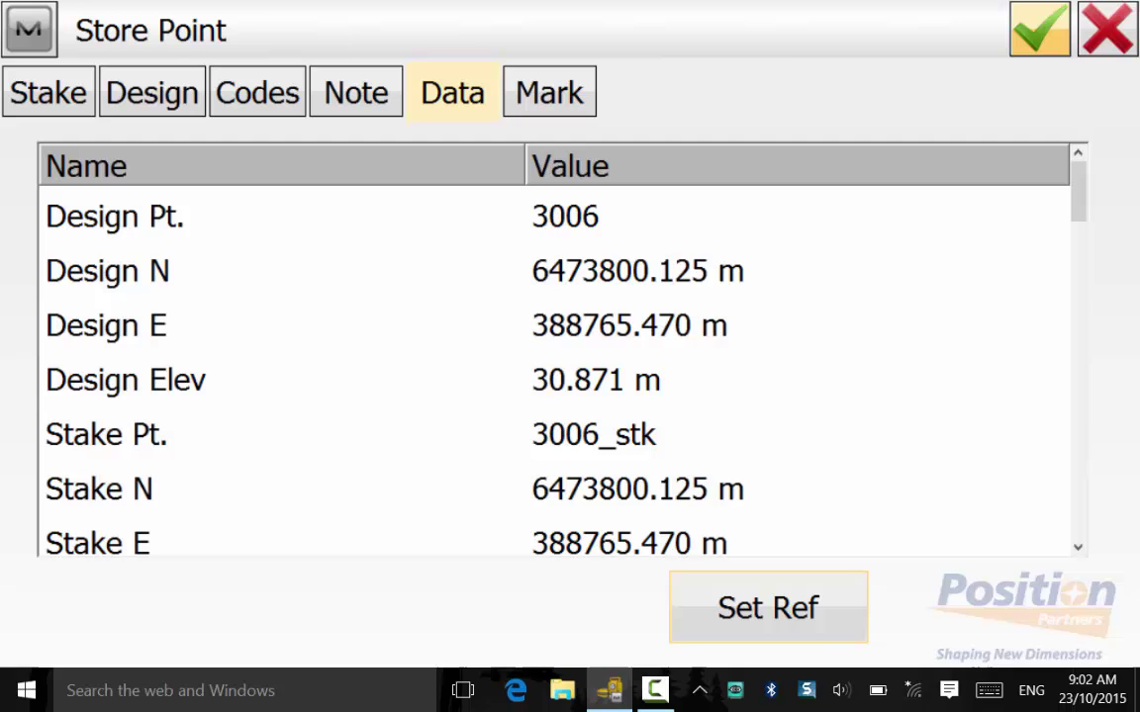
left_click(549, 92)
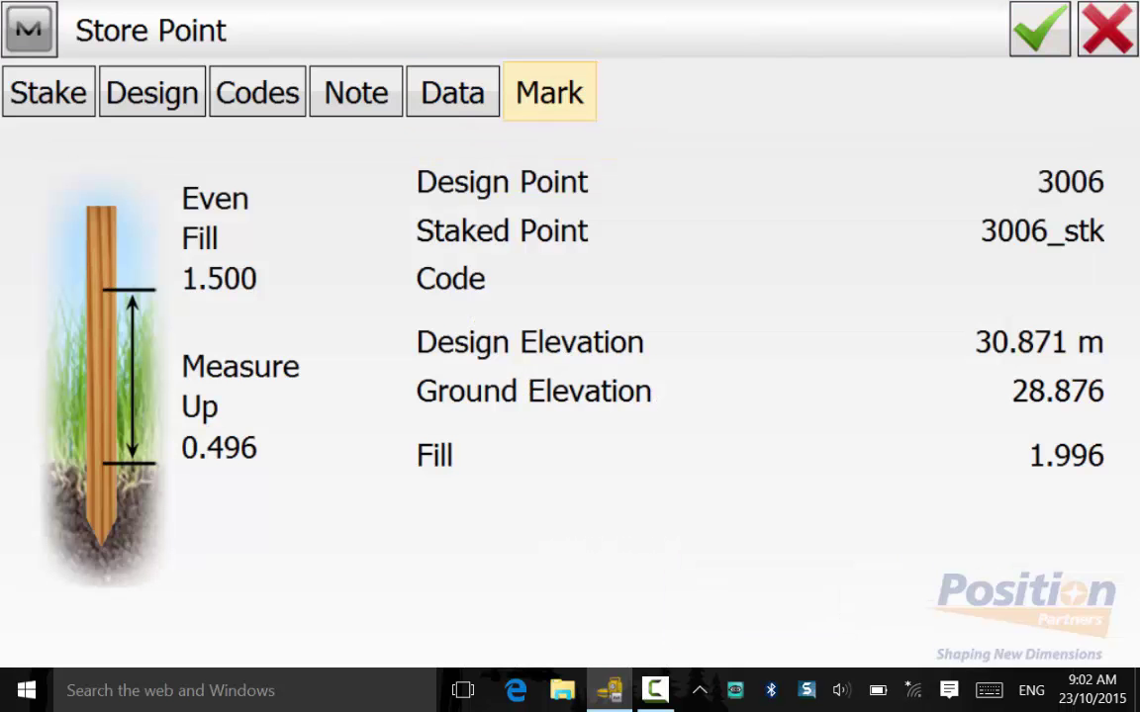
left_click(1039, 28)
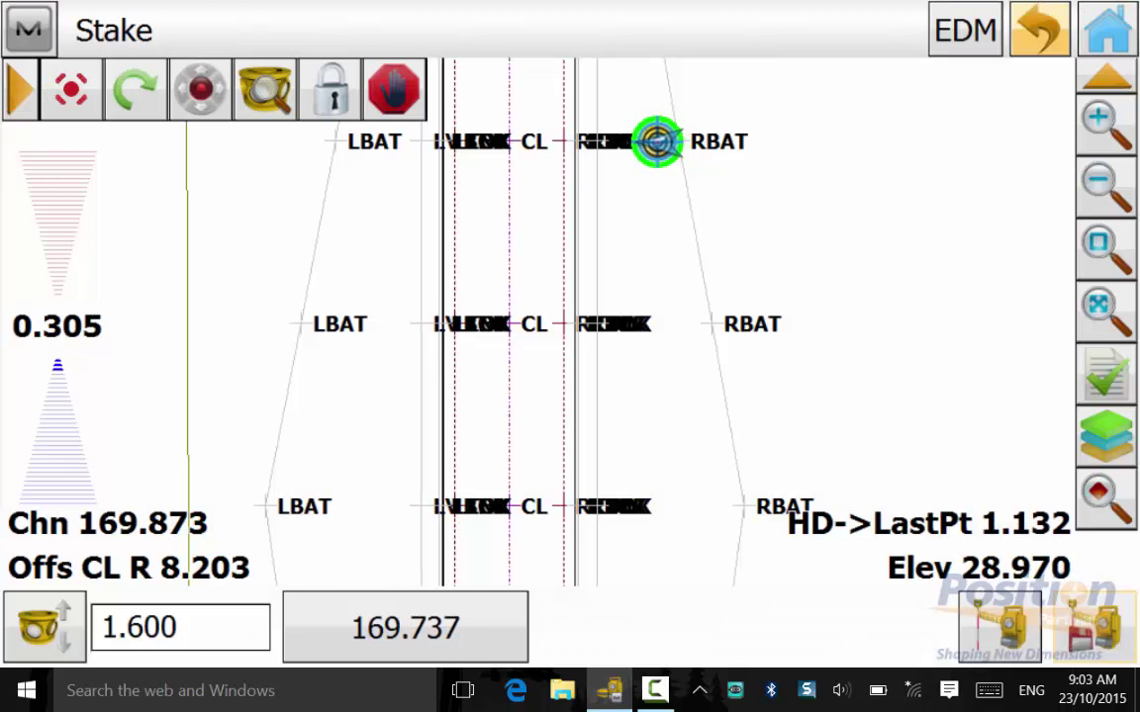
Step: Measure and store staked point 3009_stk about 5 m right of the centerline near chainage 170, and leave the stakeout
left_click(1106, 125)
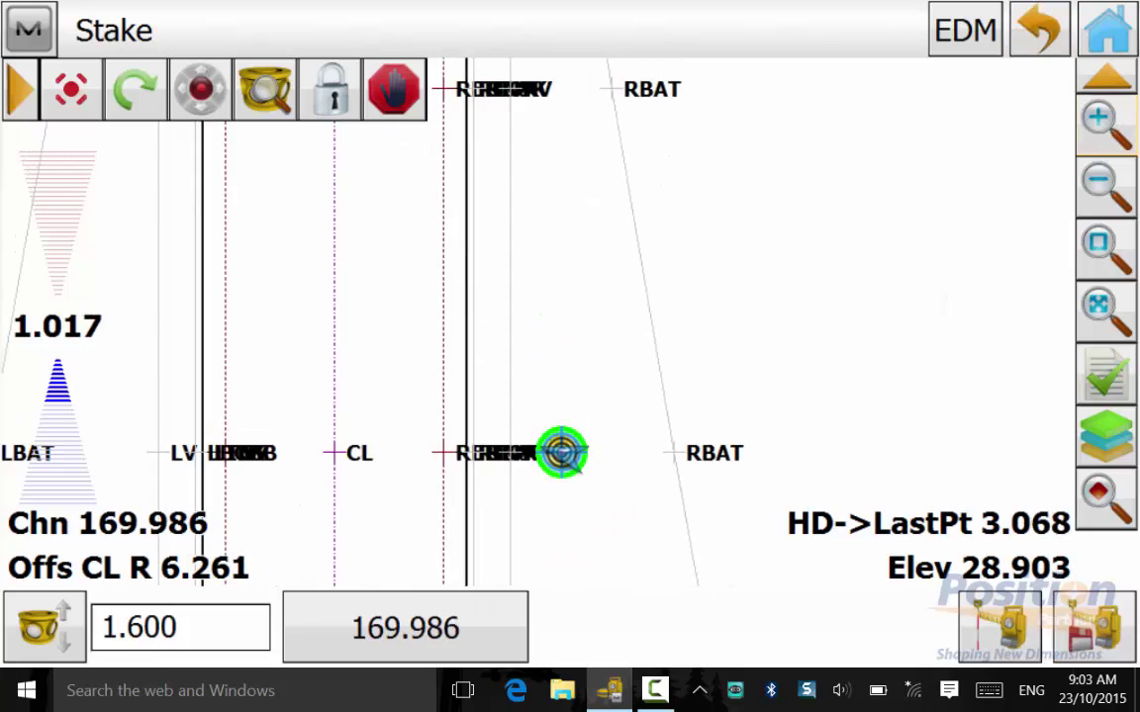
left_click(1105, 125)
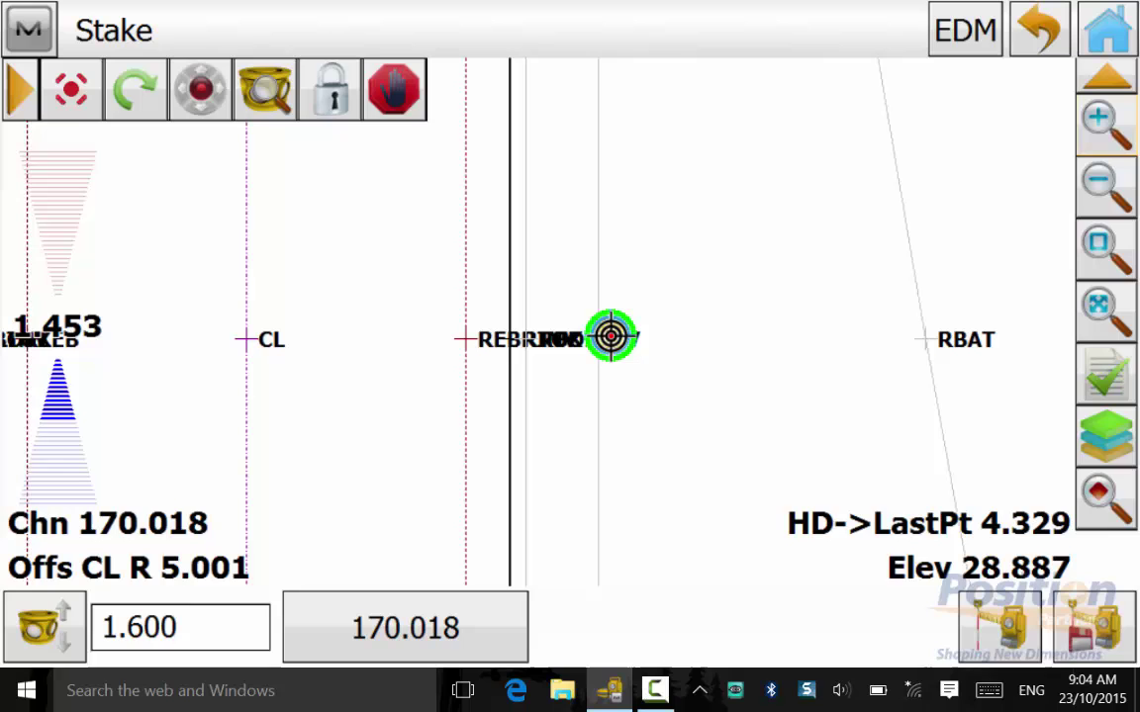
left_click(1093, 626)
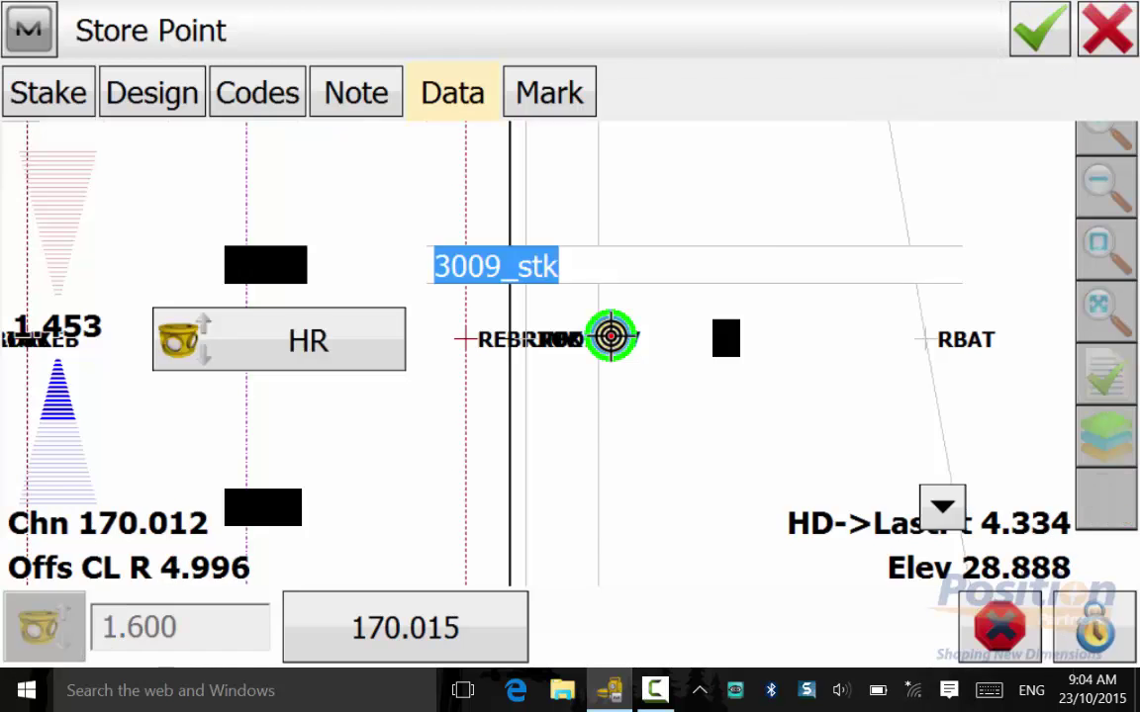
key("Return")
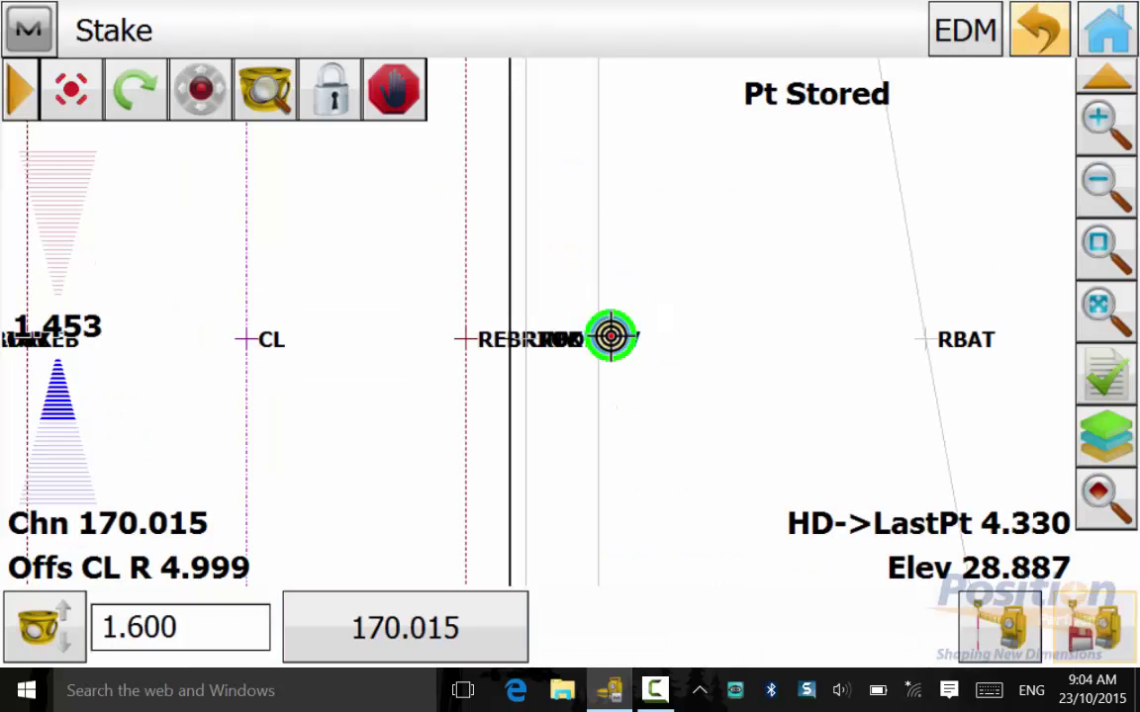
left_click(1038, 29)
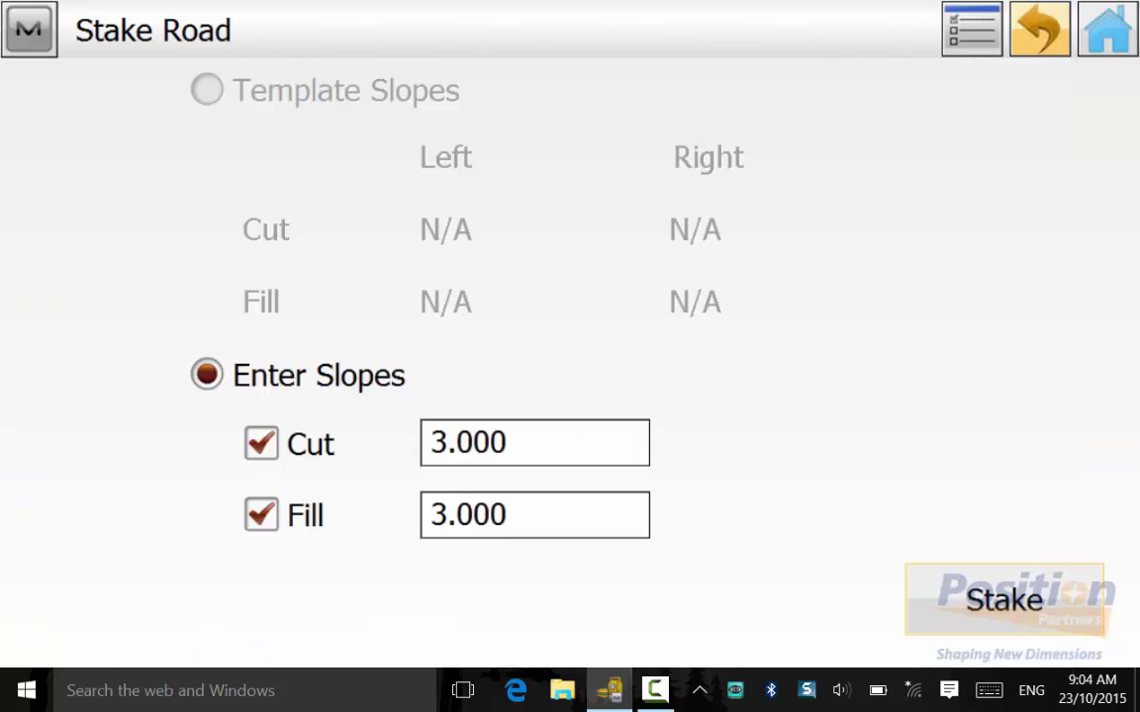
key("Escape")
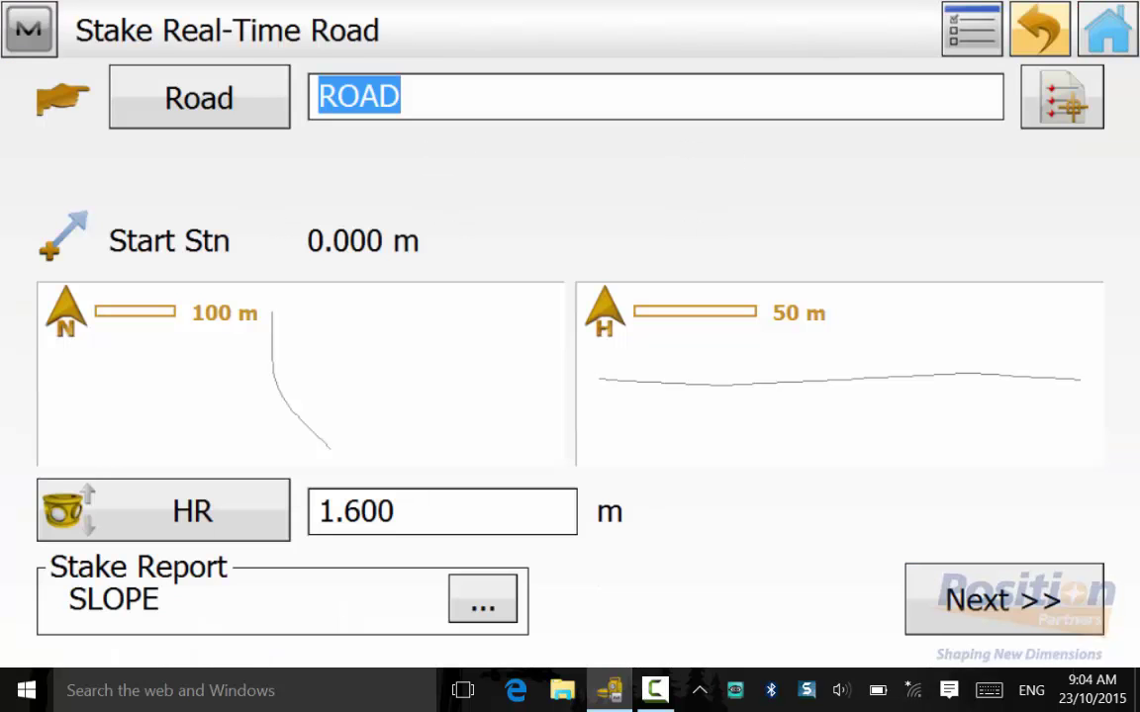
Step: Open the SLOPE stake report and review the staked points' columns through the reference centerline chainage and offset, then close it
left_click(28, 29)
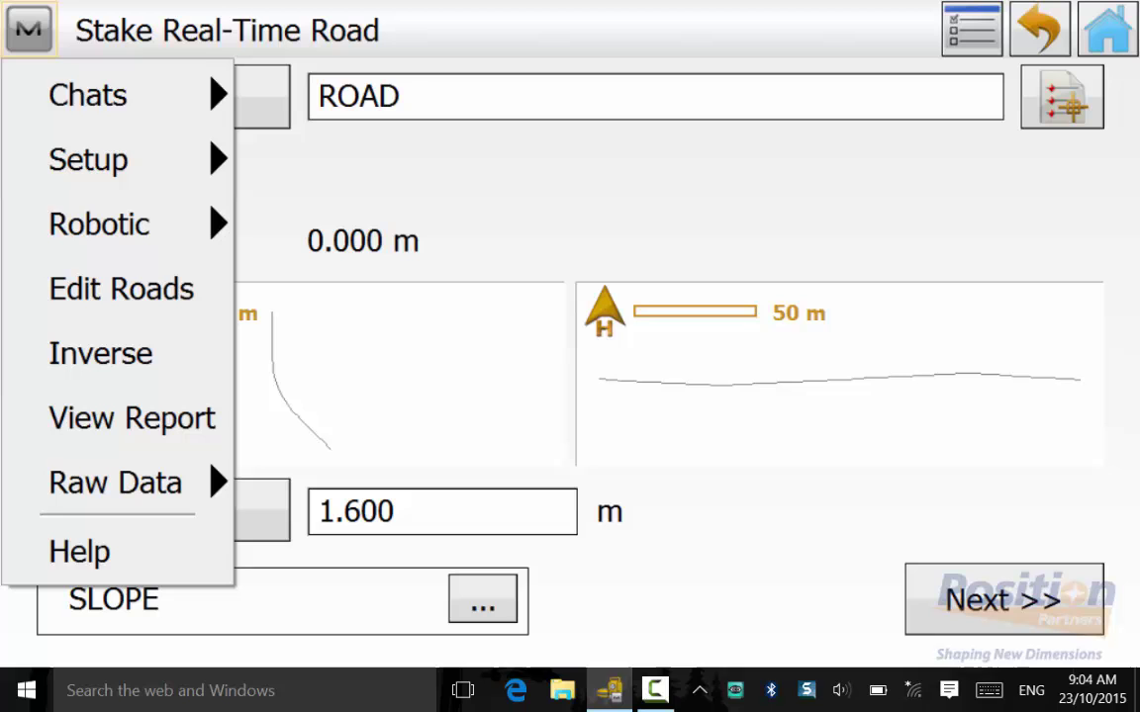
left_click(132, 417)
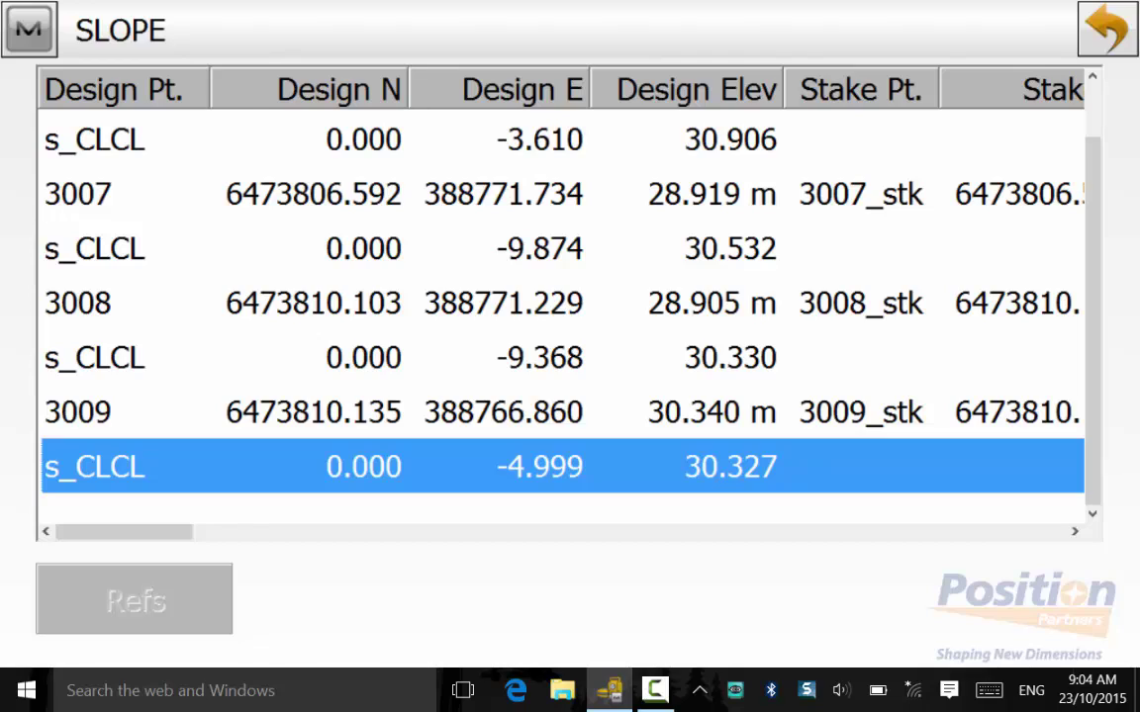
left_click_drag(144, 532, 332, 532)
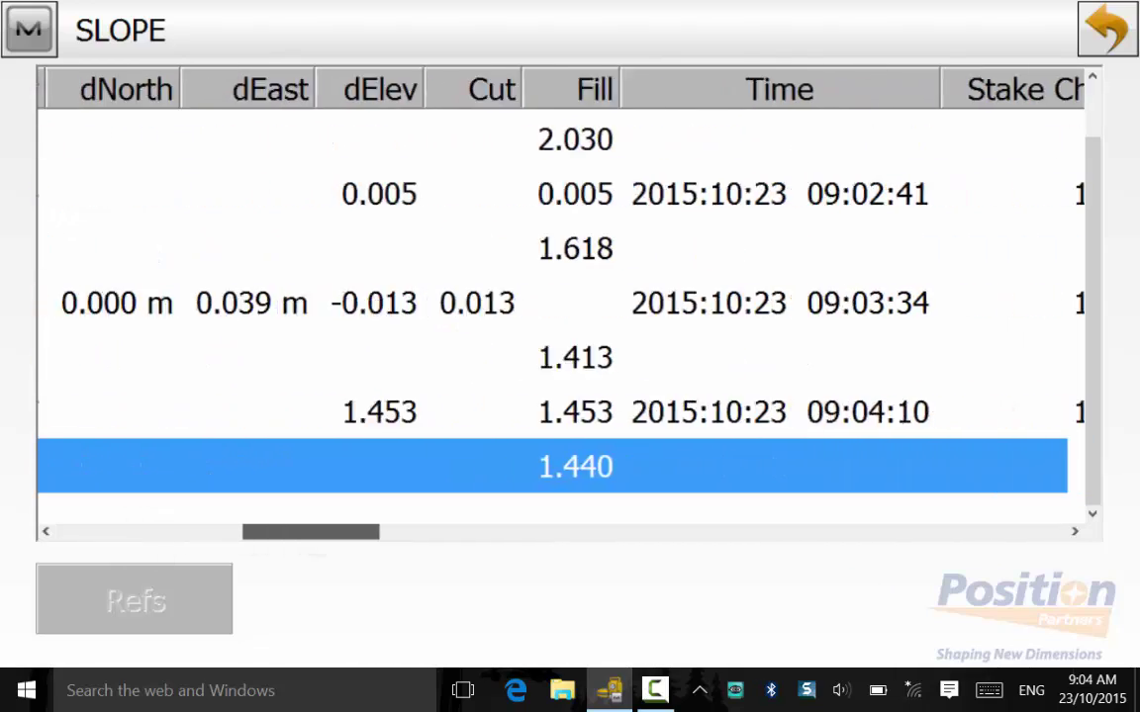
scroll(564, 297, "right", 10)
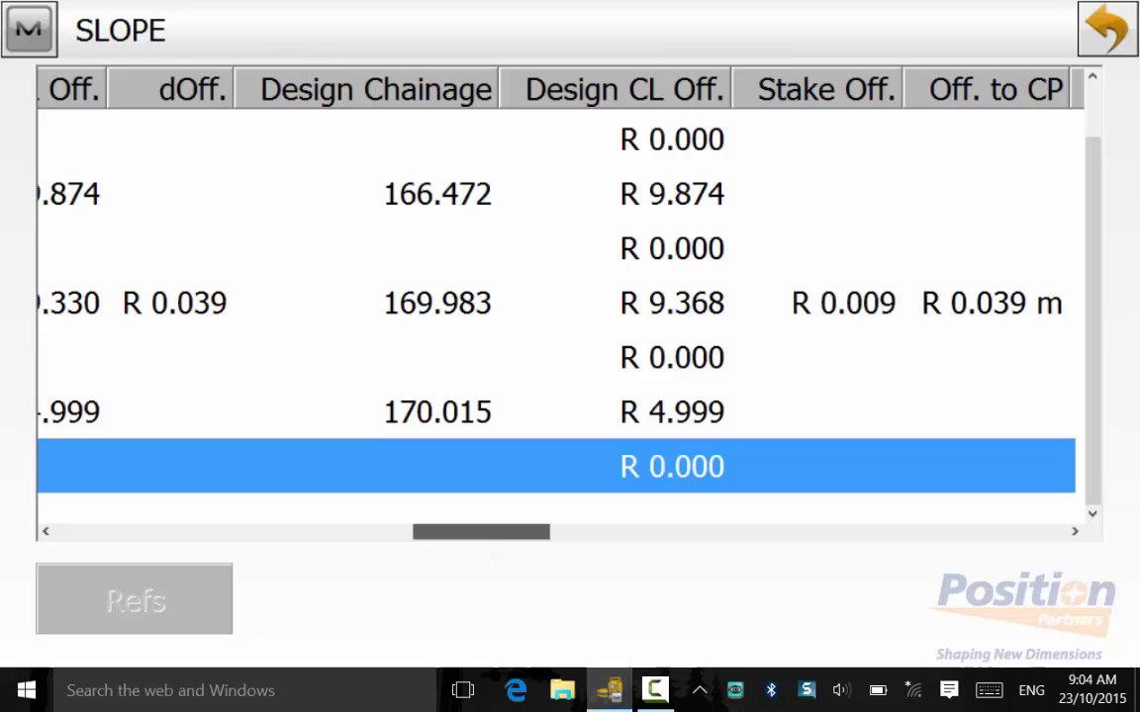
scroll(564, 297, "right", 10)
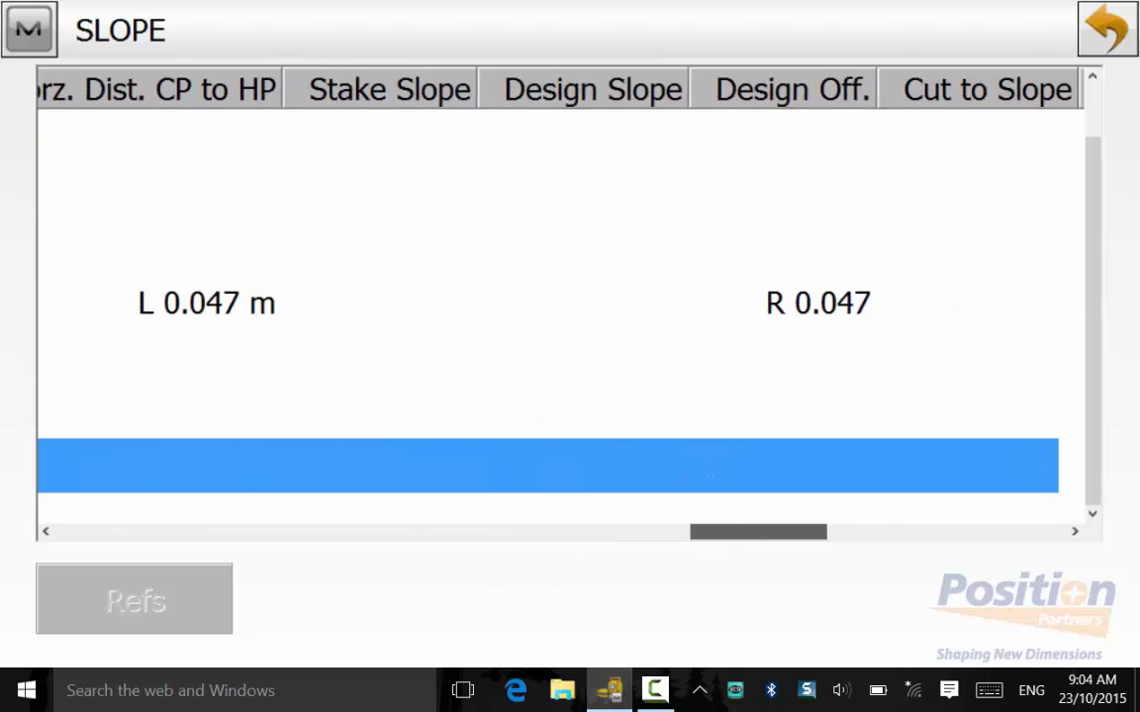
scroll(564, 297, "right", 10)
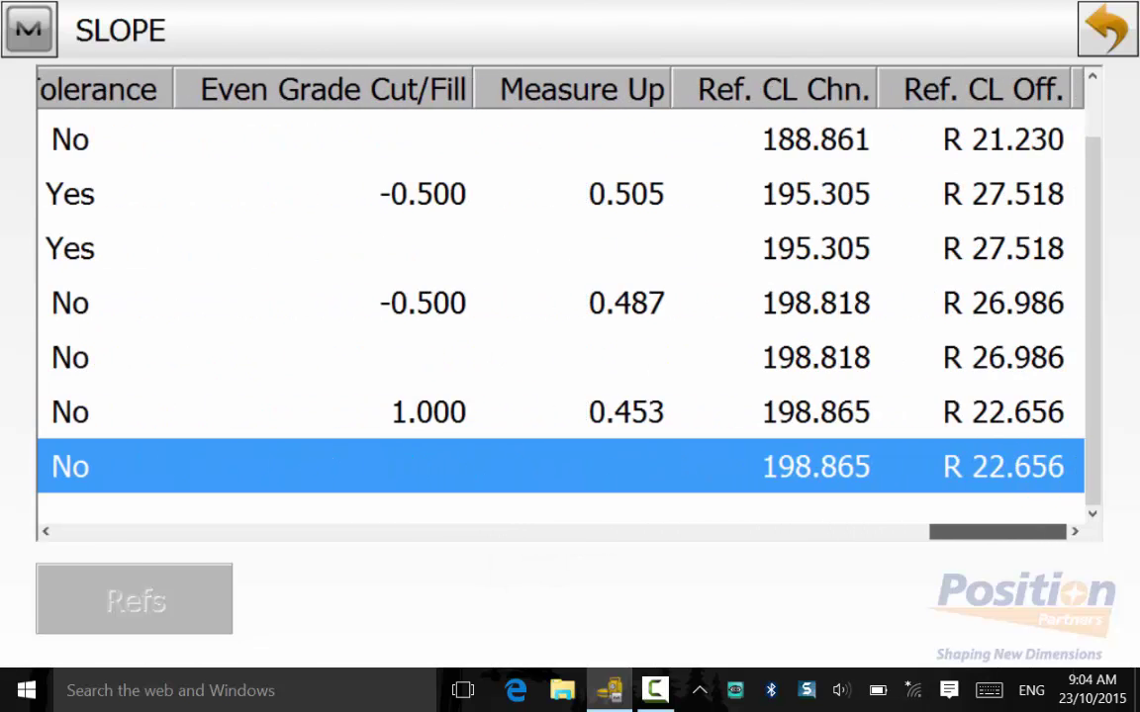
key("Escape")
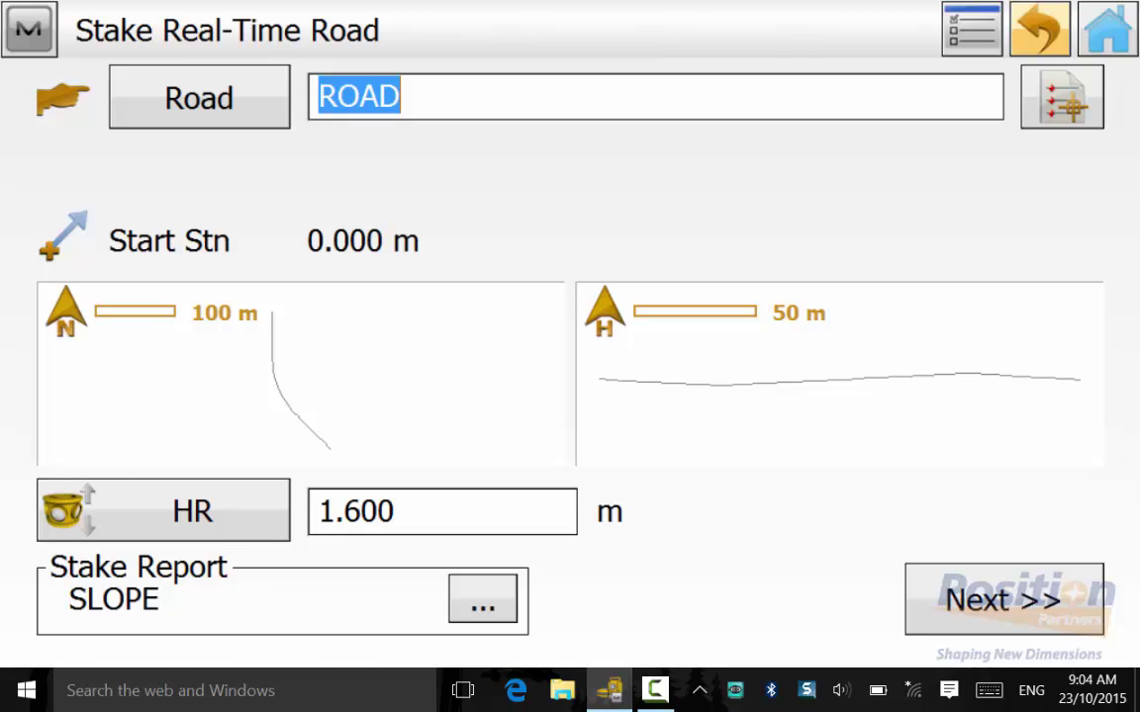